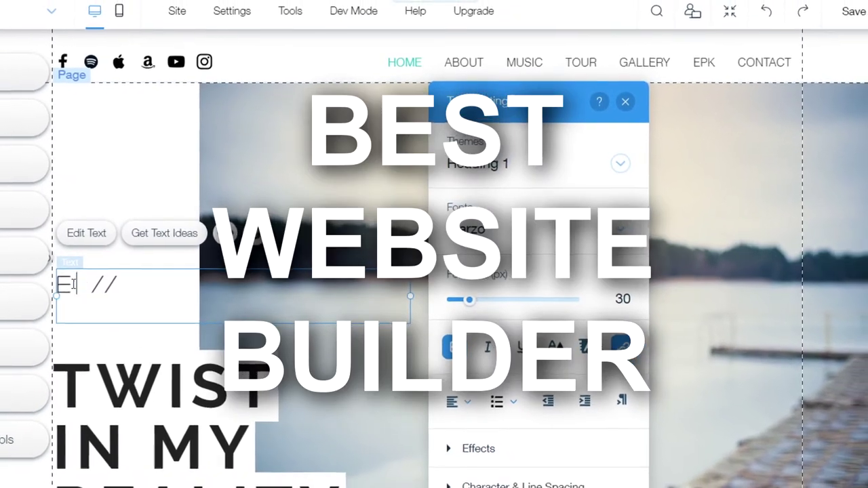
# Browse the sample site's MUSIC, TOUR and CONTACT pages, then return to the Wix homepage.
pyautogui.press('BackSpace')
pyautogui.write('YOUR NAME HER')
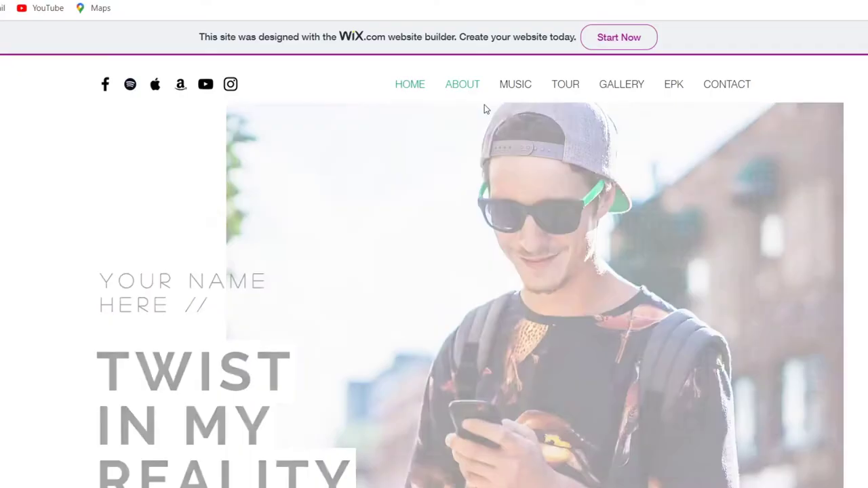
pyautogui.click(518, 86)
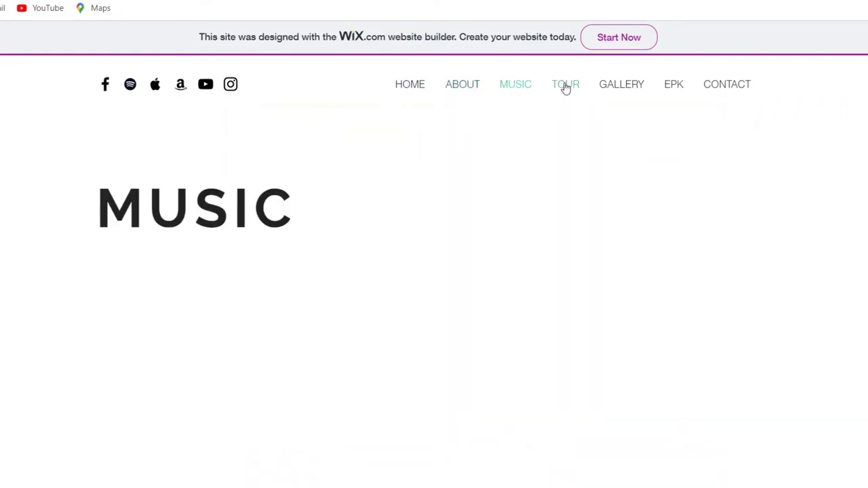
pyautogui.click(566, 87)
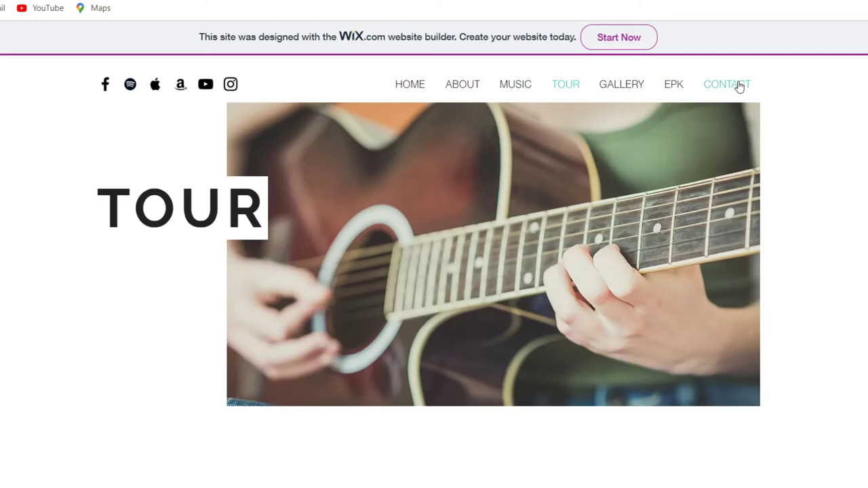
pyautogui.click(726, 84)
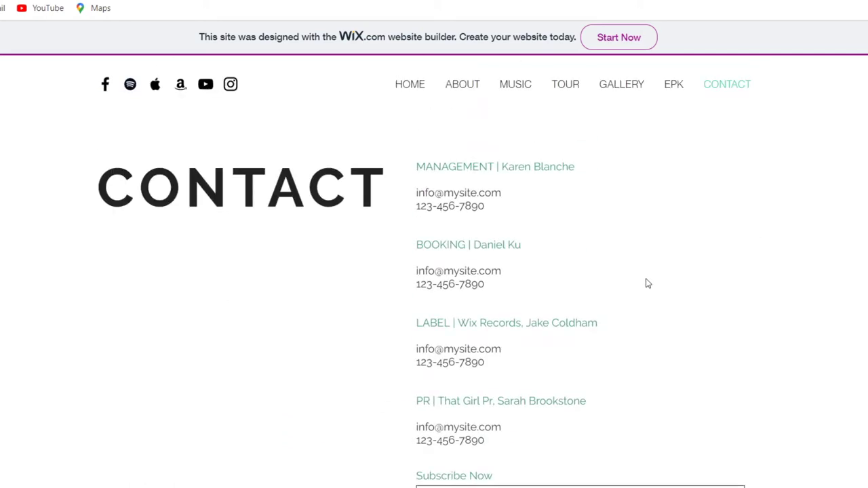
pyautogui.scroll(-3, 651, 285)
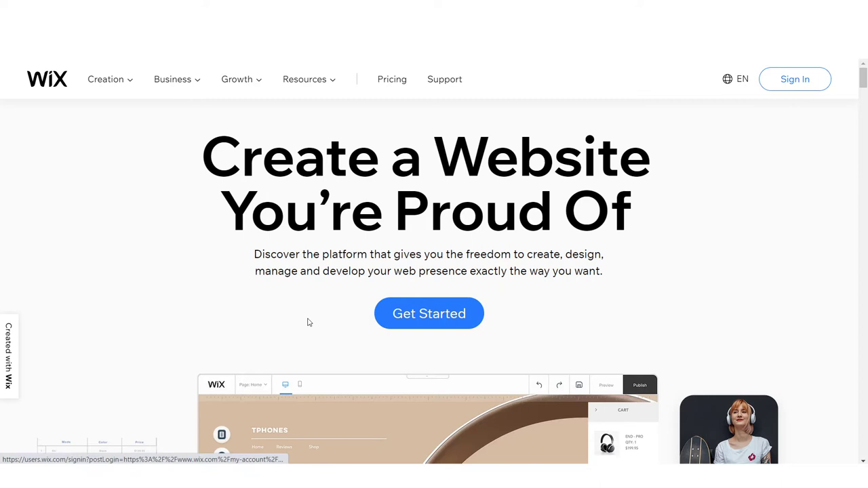
# Go from the Wix homepage to the account log-in page.
pyautogui.click(442, 316)
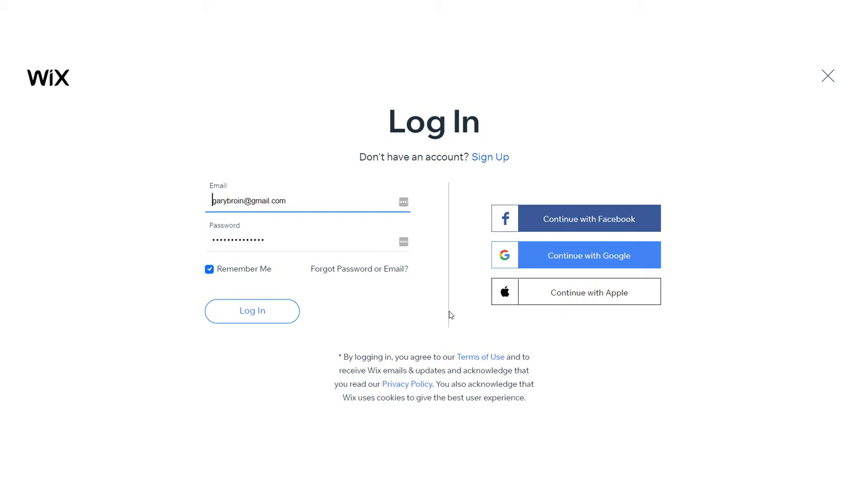
# Log into the existing Wix account using the saved credentials.
pyautogui.click(485, 163)
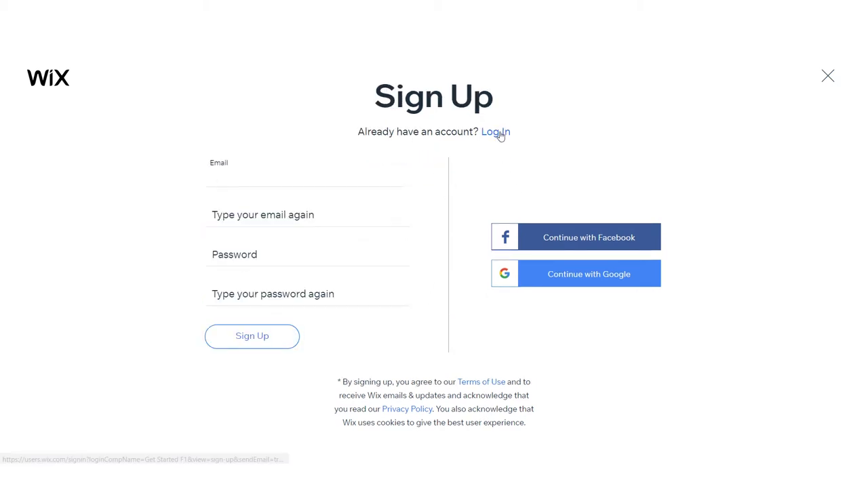
pyautogui.click(498, 133)
pyautogui.click(276, 320)
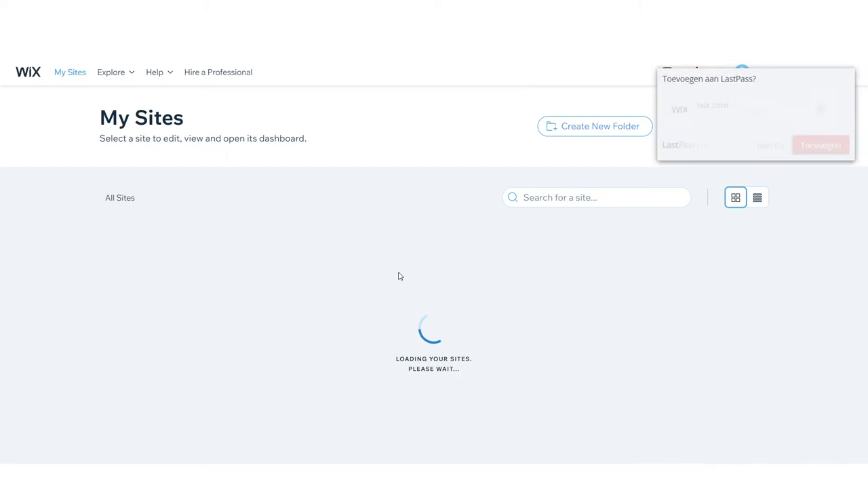
# Start a new 'Other' type website and choose to build it from a template.
pyautogui.click(775, 147)
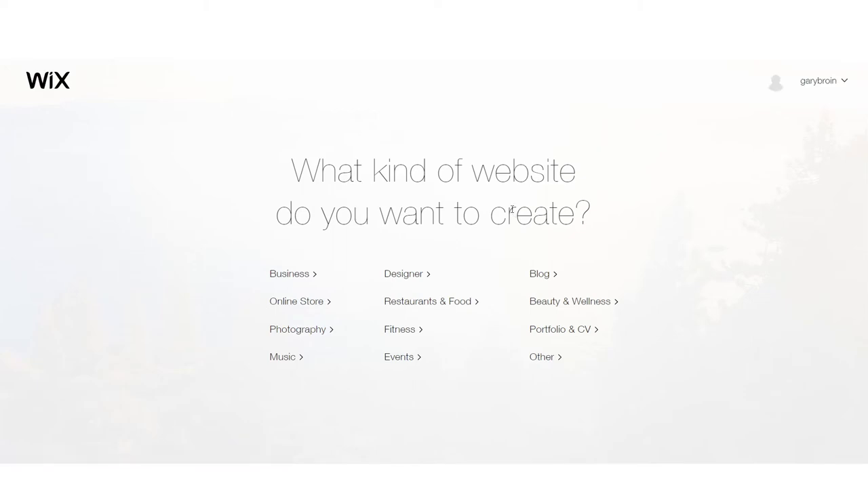
pyautogui.click(546, 358)
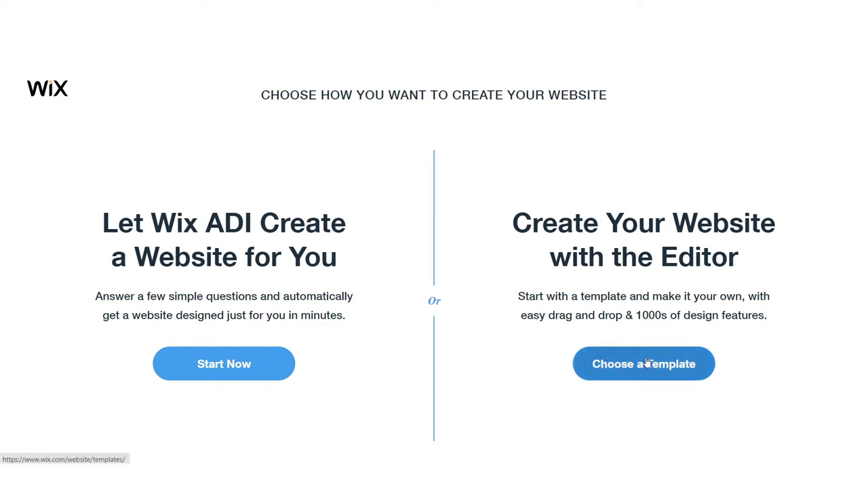
pyautogui.click(619, 360)
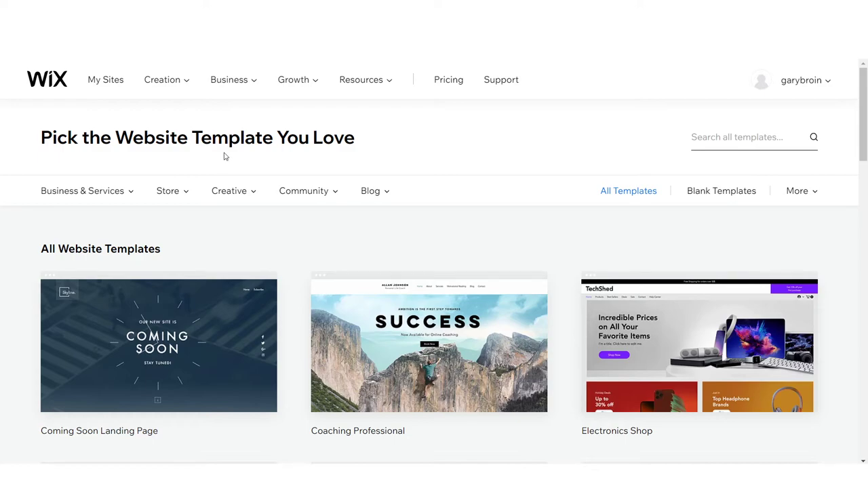
# Search all templates in the gallery for 'artist'.
pyautogui.scroll(-5, 401, 233)
pyautogui.scroll(-4, 408, 262)
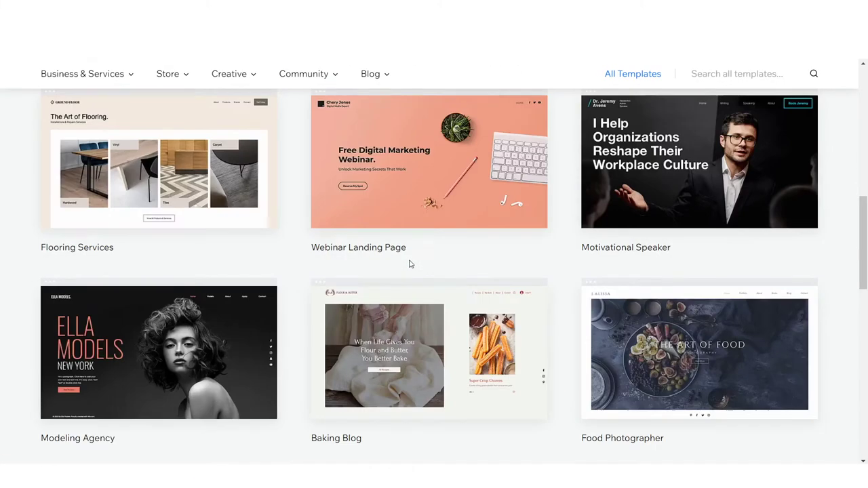
pyautogui.scroll(-4, 410, 264)
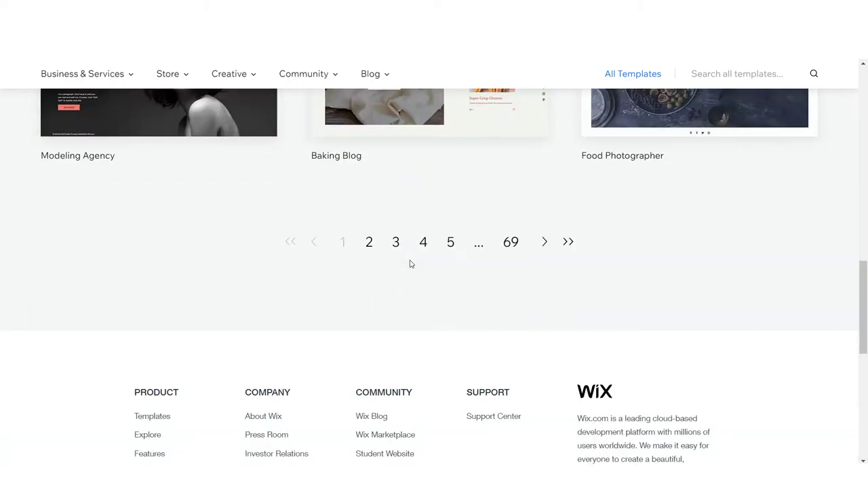
pyautogui.scroll(2, 687, 310)
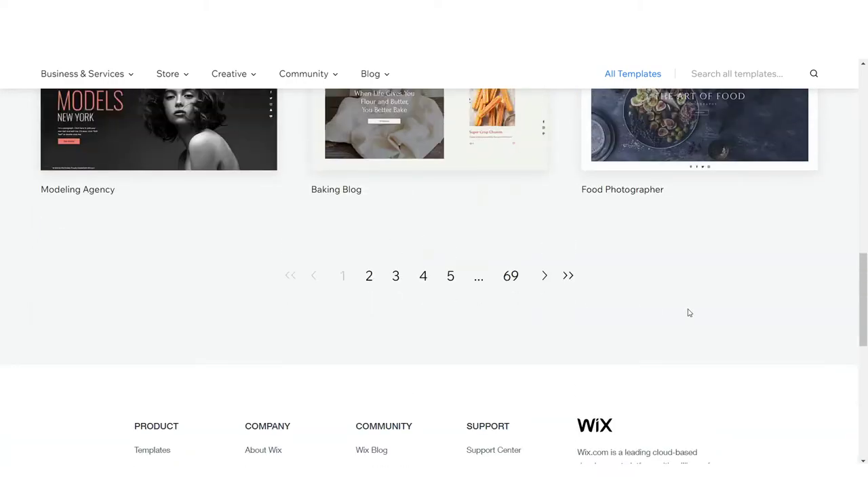
pyautogui.scroll(10, 688, 310)
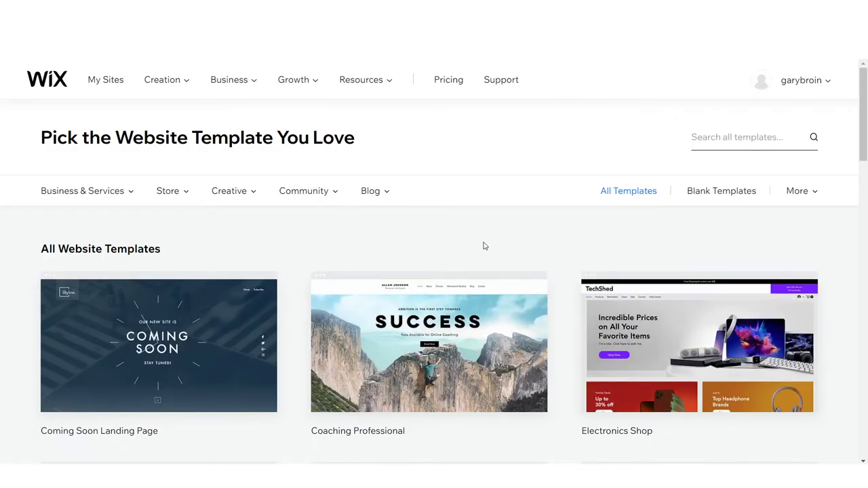
pyautogui.click(741, 135)
pyautogui.write('artist')
pyautogui.press('Return')
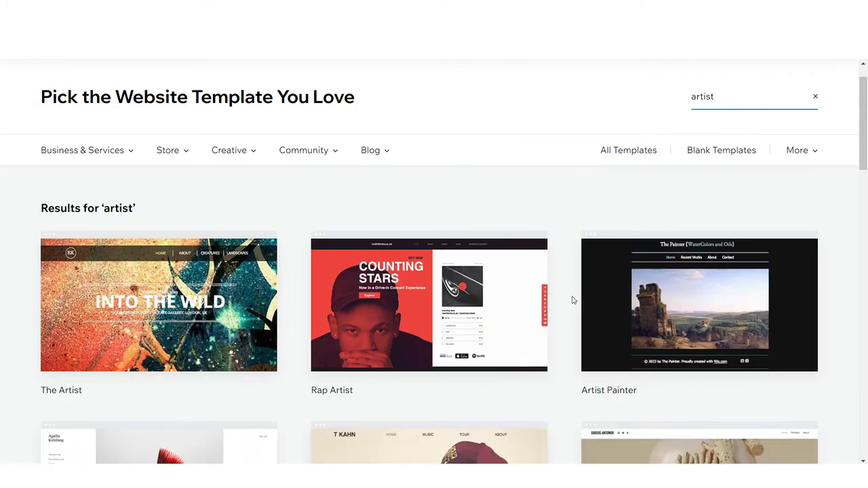
pyautogui.moveTo(464, 320)
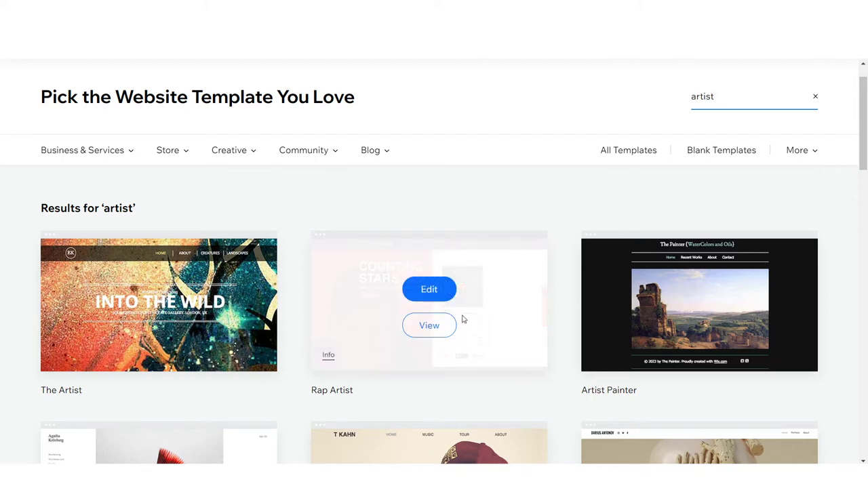
# Scroll through the artist results and jump to the last page.
pyautogui.scroll(-2, 124, 316)
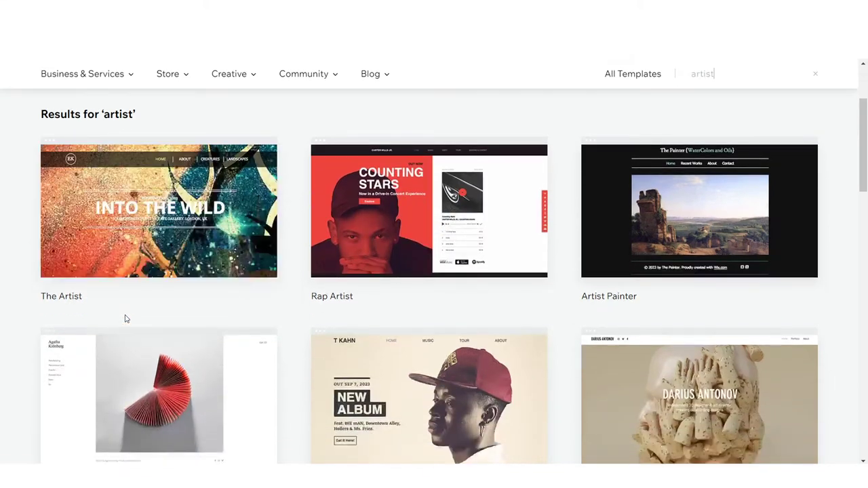
pyautogui.scroll(-2, 194, 325)
pyautogui.scroll(-3, 477, 319)
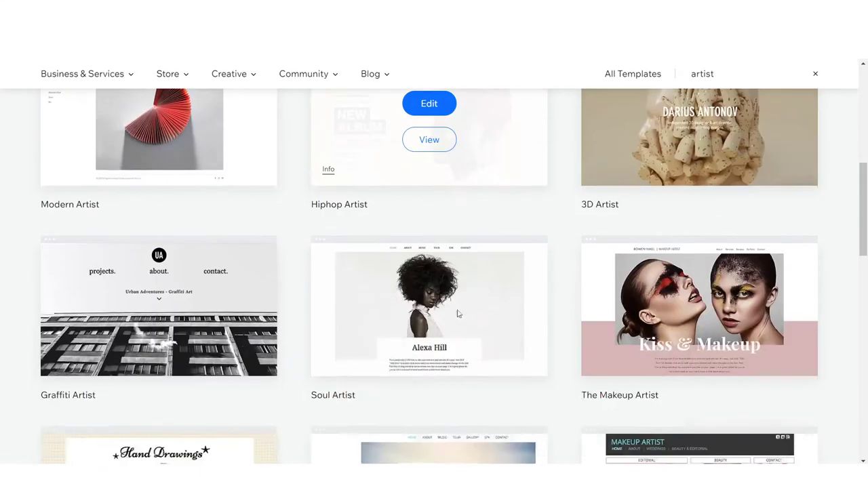
pyautogui.scroll(-3, 201, 307)
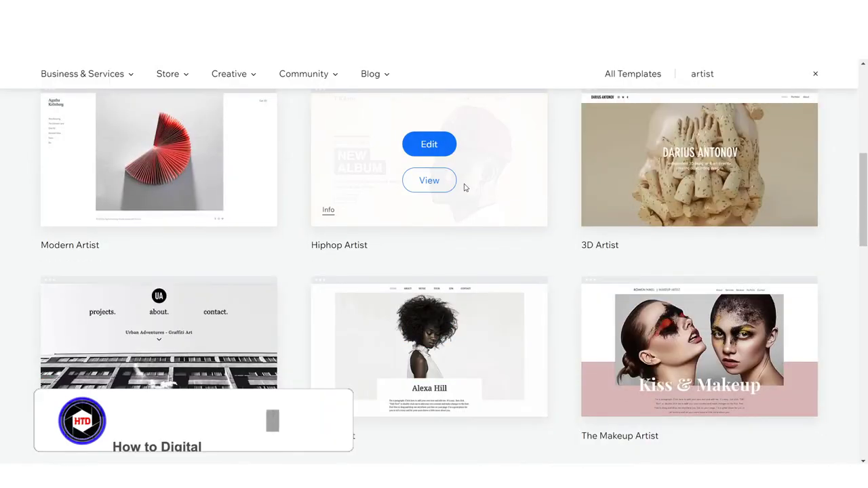
pyautogui.scroll(-10, 465, 186)
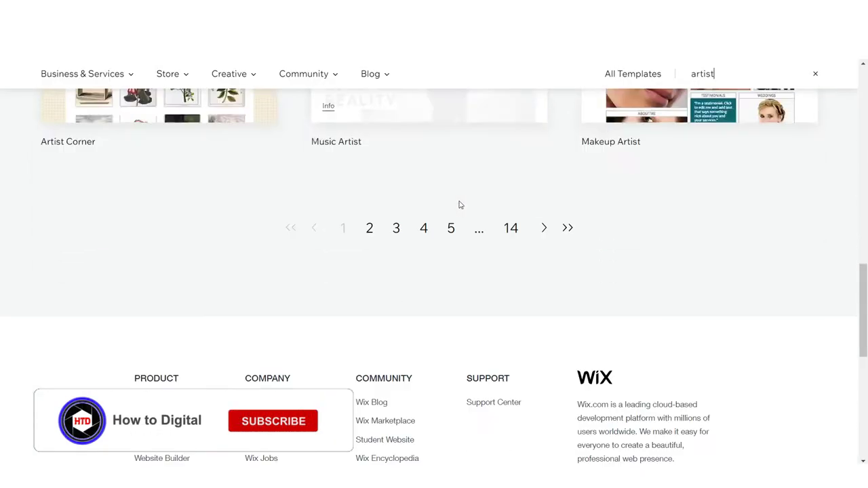
pyautogui.scroll(1, 461, 245)
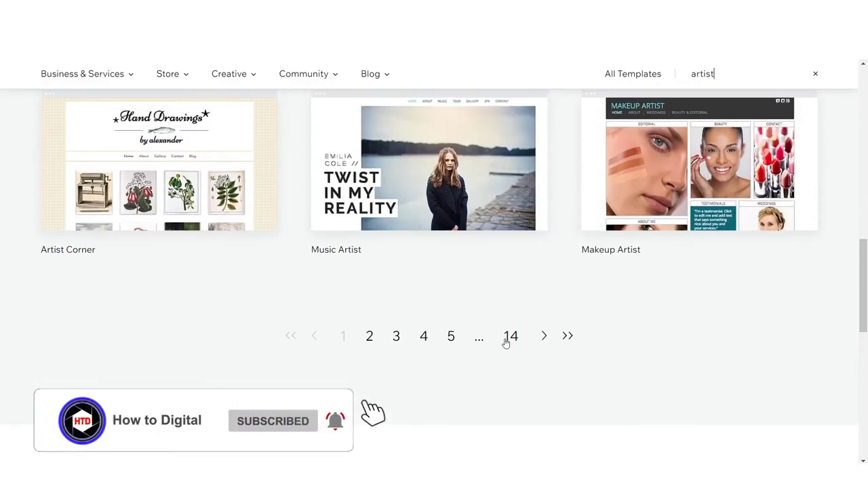
pyautogui.click(511, 335)
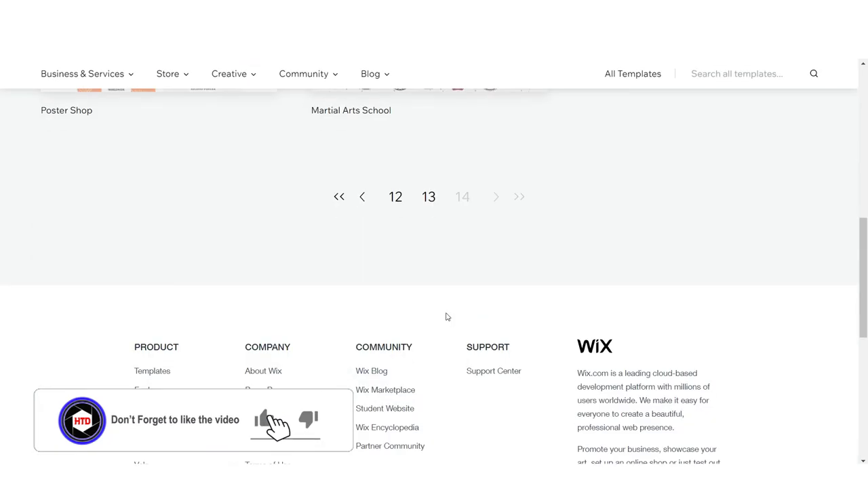
pyautogui.scroll(5, 447, 317)
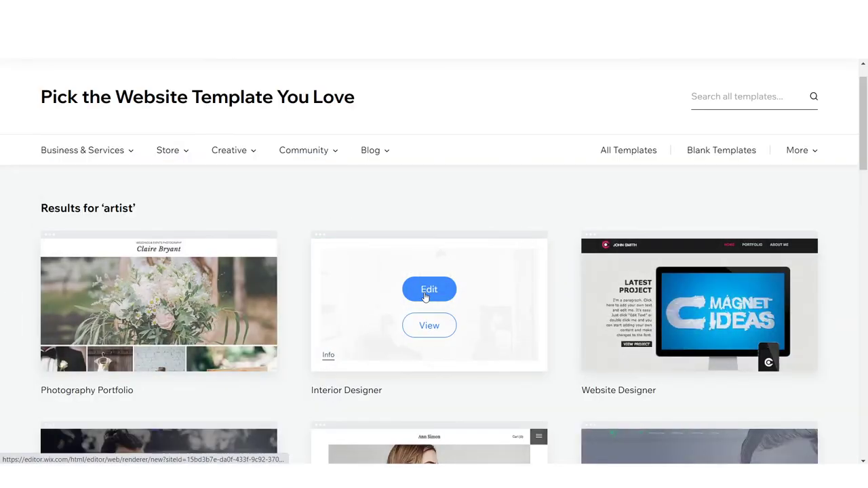
pyautogui.scroll(-8, 424, 295)
pyautogui.scroll(-10, 425, 297)
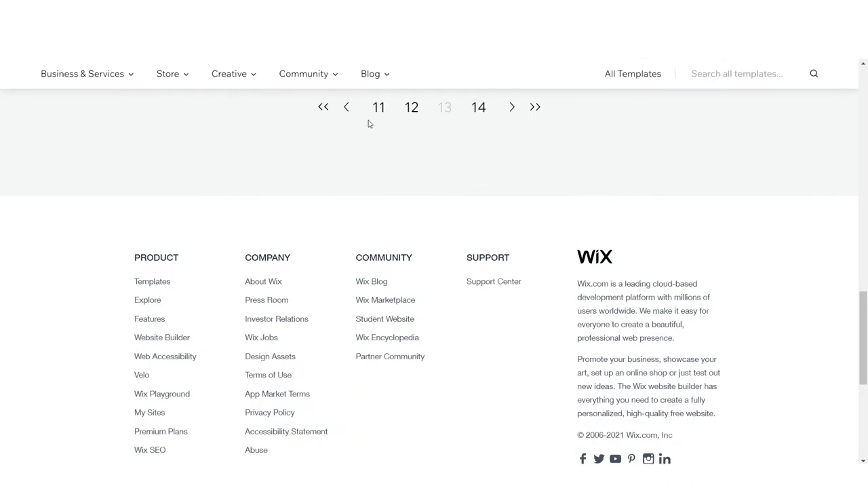
# Go back to page 1 of artist results and open the Music Artist template for editing.
pyautogui.click(320, 107)
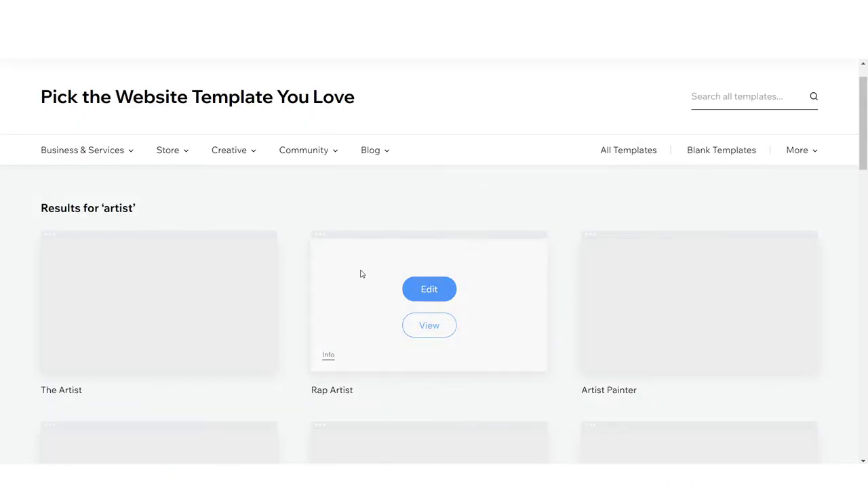
pyautogui.scroll(-5, 361, 274)
pyautogui.scroll(-5, 370, 299)
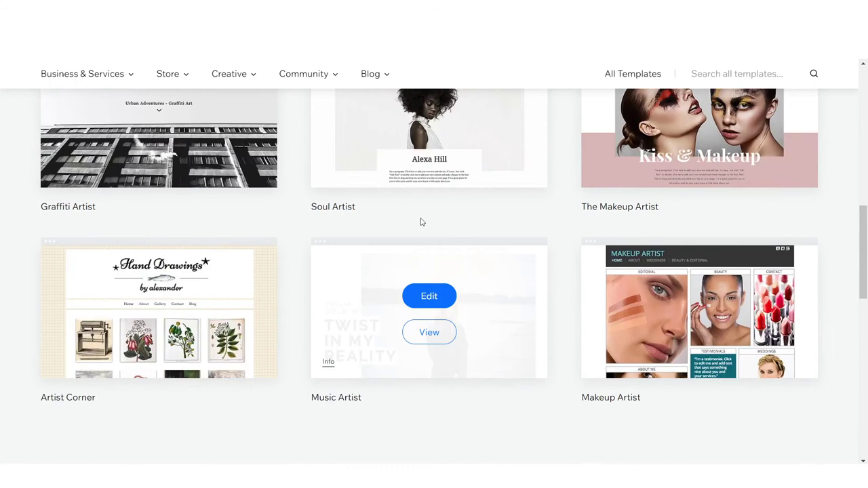
pyautogui.click(433, 332)
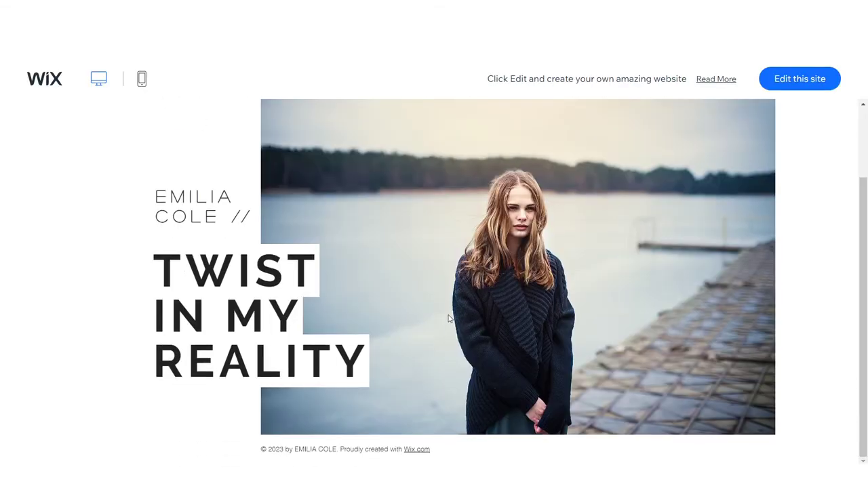
pyautogui.scroll(2, 447, 316)
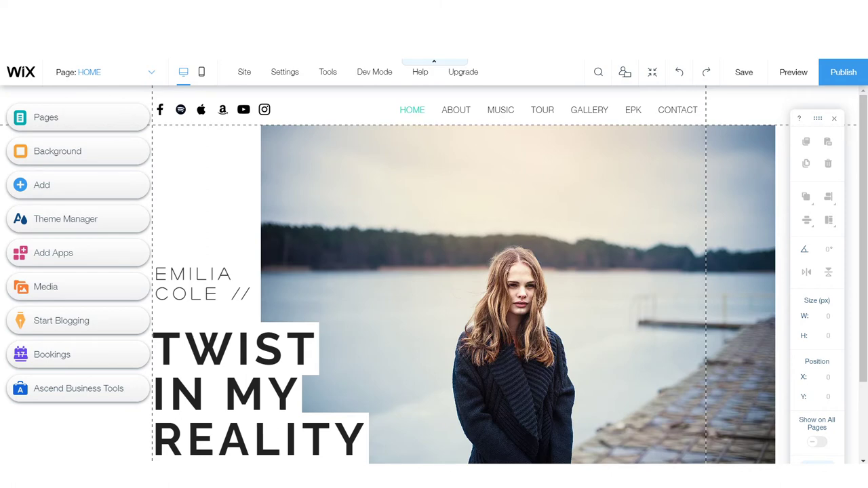
# Rewrite the 'EMILIA COLE //' heading so it reads 'YOUR NAME HERE //'.
pyautogui.scroll(-3, 534, 281)
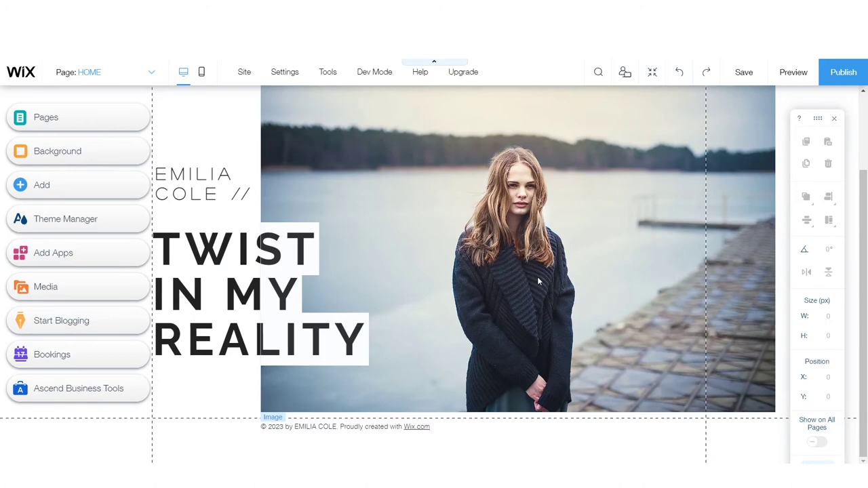
pyautogui.scroll(3, 537, 276)
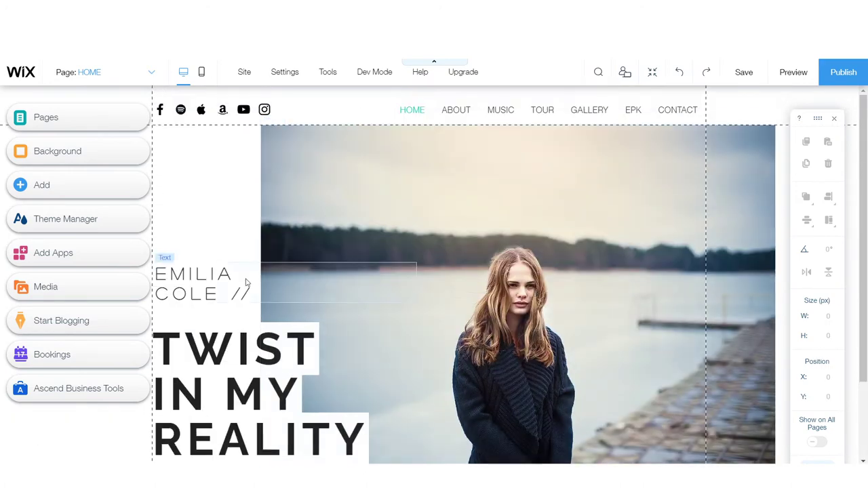
pyautogui.click(314, 271)
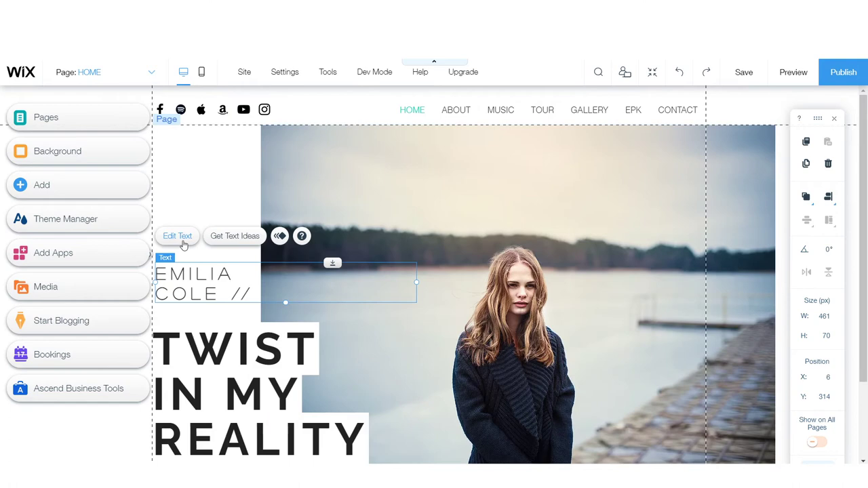
pyautogui.click(181, 237)
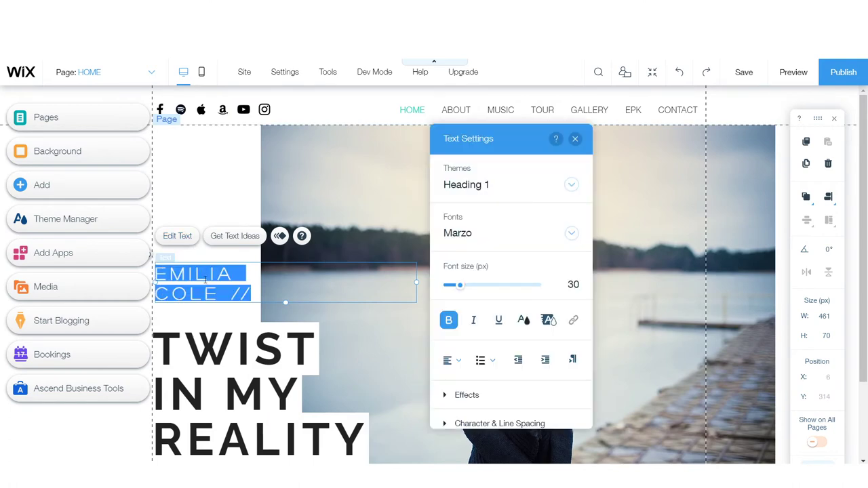
pyautogui.moveTo(221, 295); pyautogui.dragTo(168, 273)
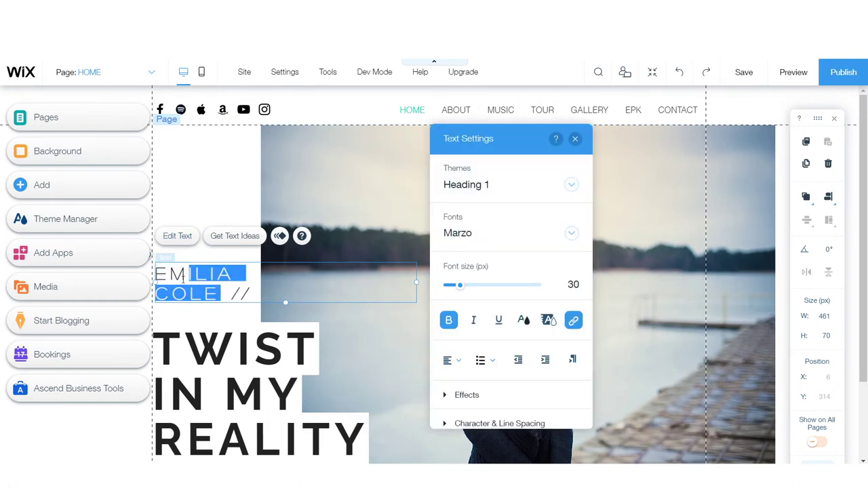
pyautogui.press('BackSpace')
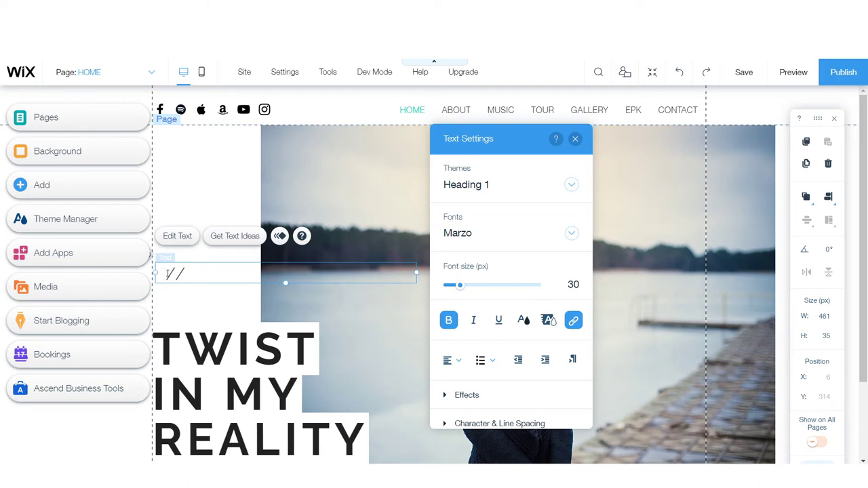
pyautogui.write('YOUR NAME ')
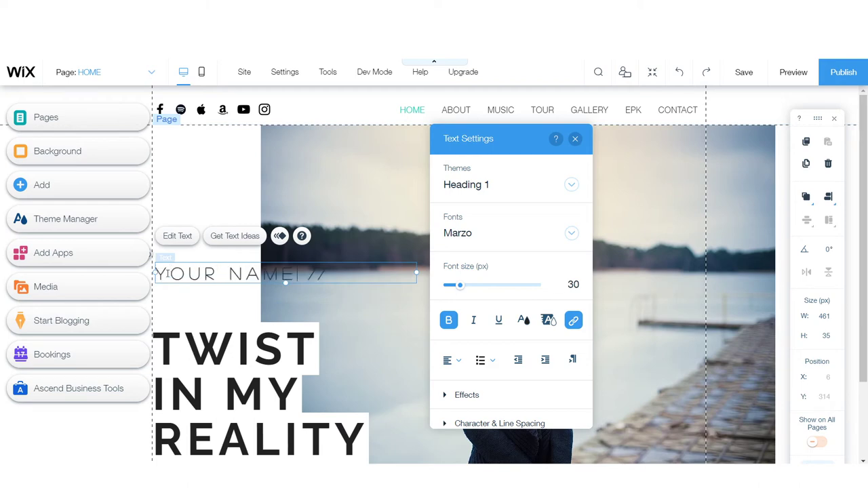
pyautogui.write('HERE')
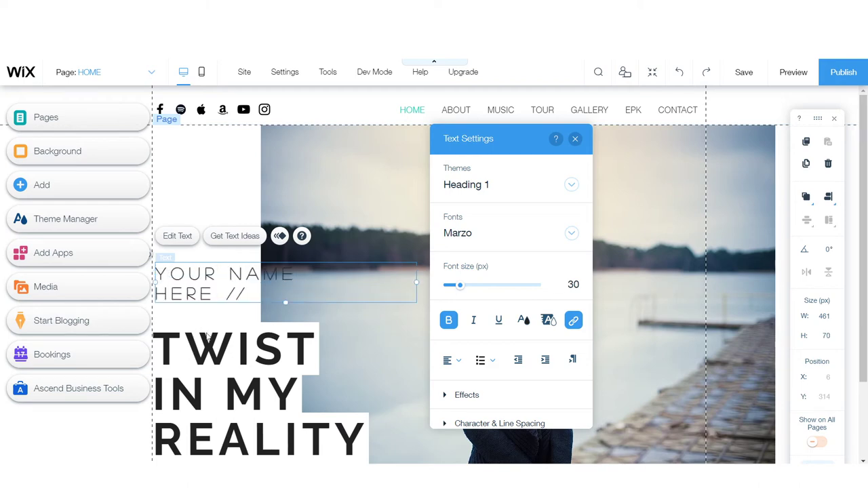
pyautogui.click(207, 337)
pyautogui.scroll(-3, 605, 210)
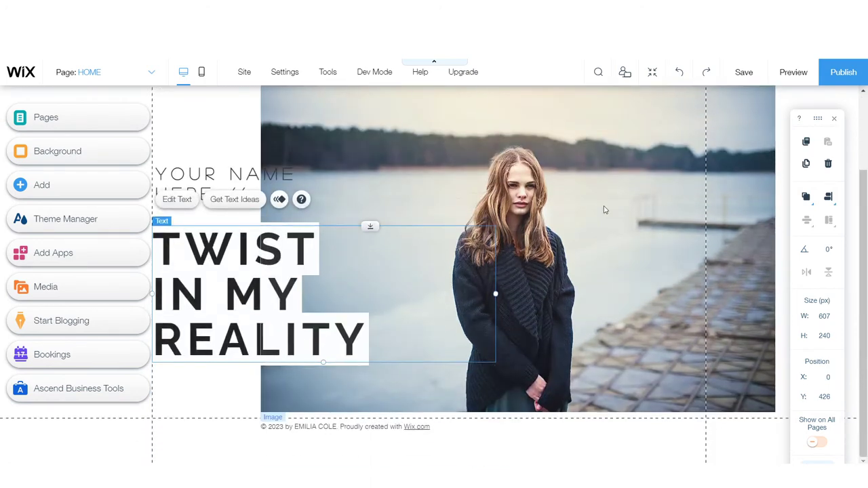
pyautogui.click(606, 210)
pyautogui.scroll(3, 606, 224)
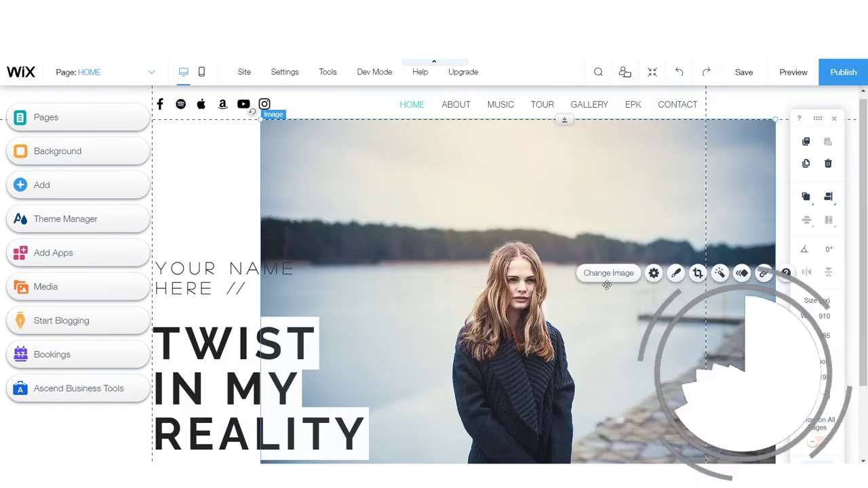
# Replace the home photo with a stock 'man' image of a young man in cap and sunglasses.
pyautogui.click(609, 274)
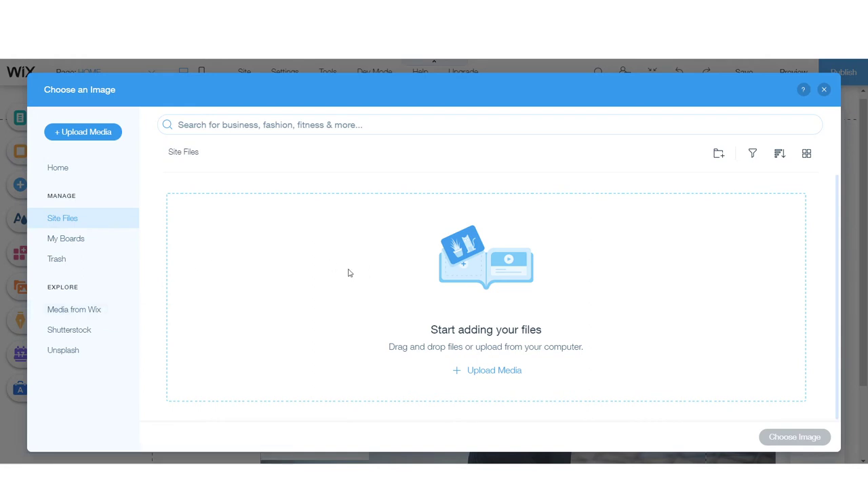
pyautogui.click(267, 126)
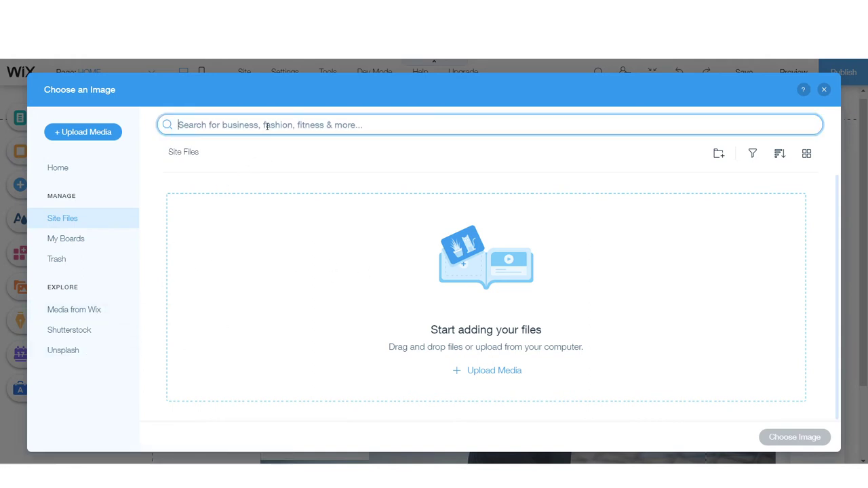
pyautogui.write('man')
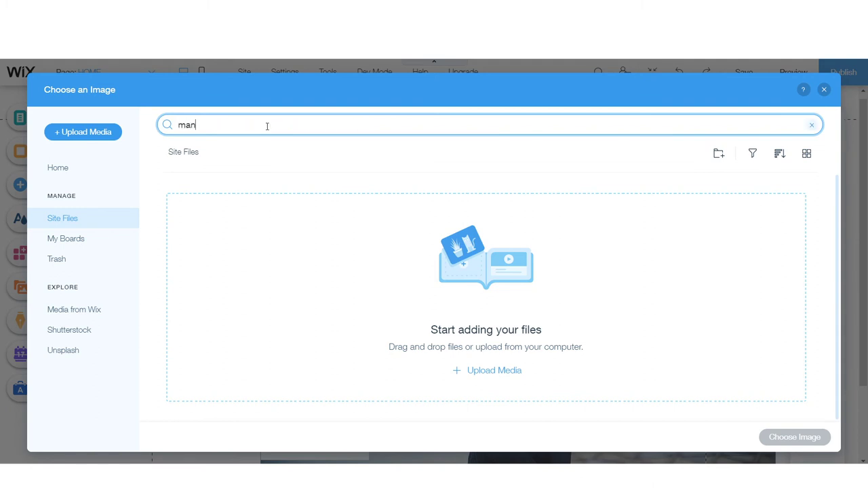
pyautogui.press('Return')
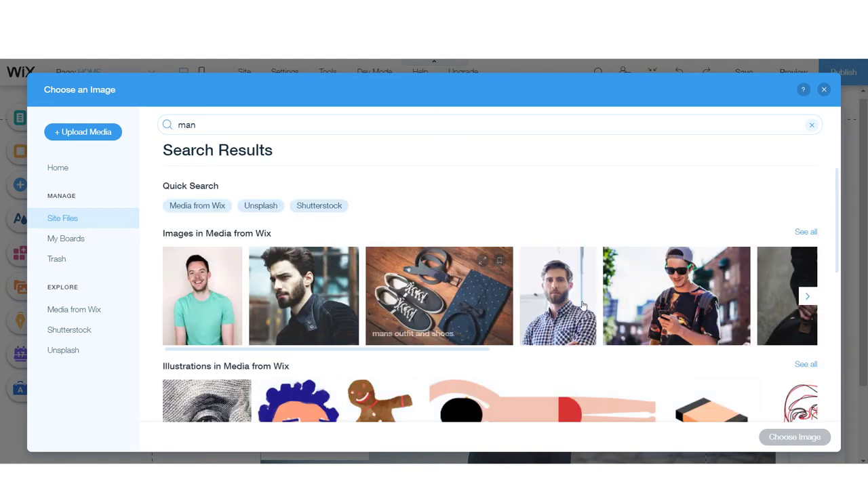
pyautogui.click(671, 299)
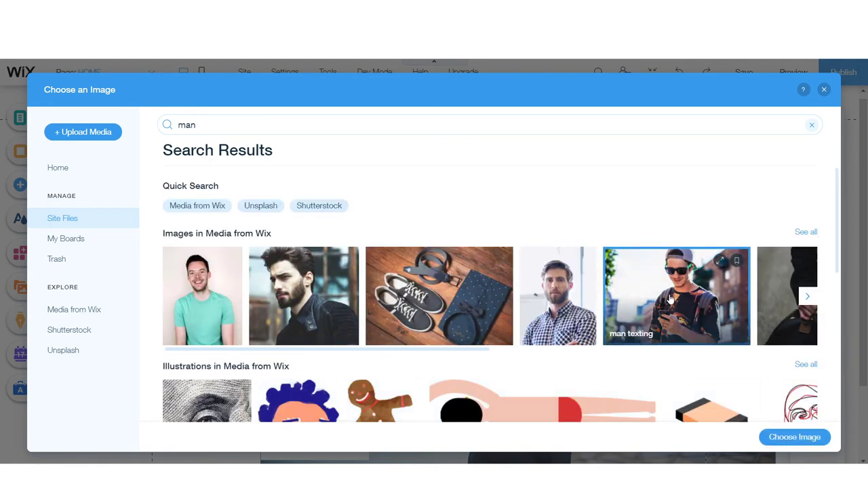
pyautogui.click(790, 437)
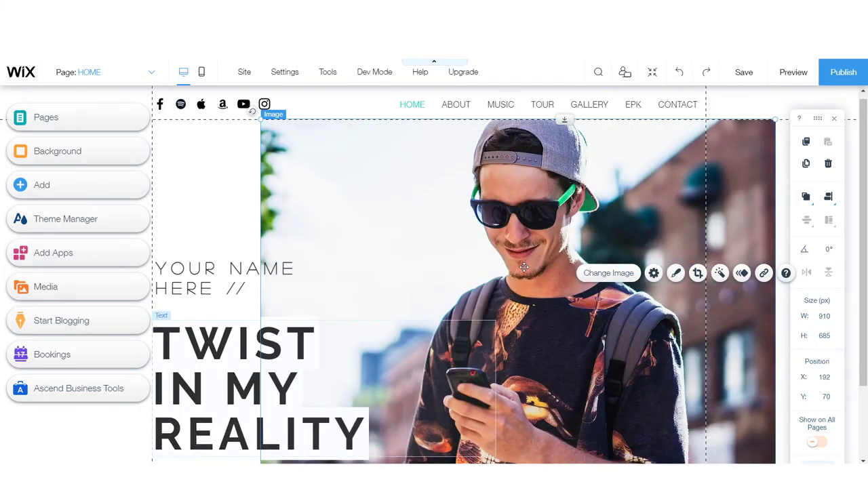
pyautogui.scroll(-2, 524, 267)
pyautogui.scroll(2, 536, 334)
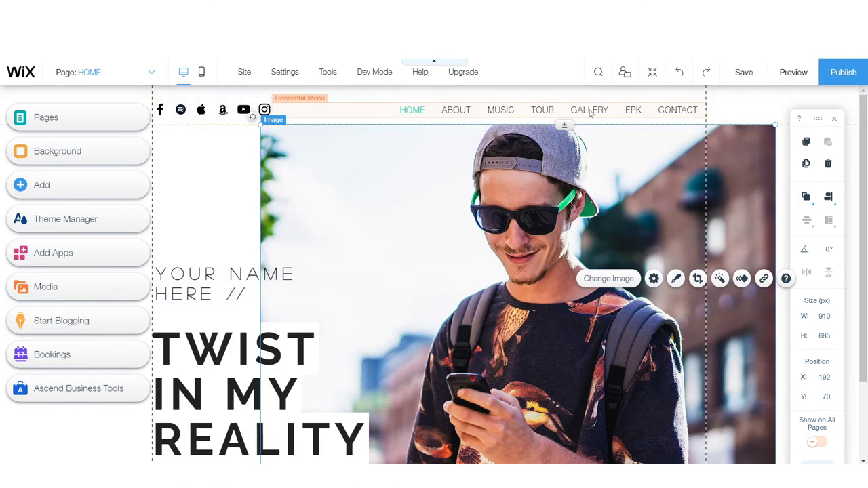
# Open the ABOUT page and inspect its Seattle pop star quote and placeholder paragraph.
pyautogui.click(42, 120)
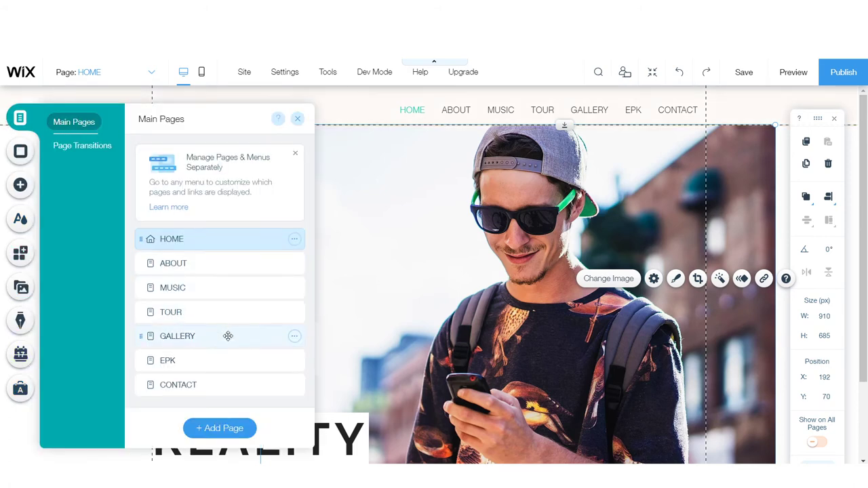
pyautogui.click(172, 266)
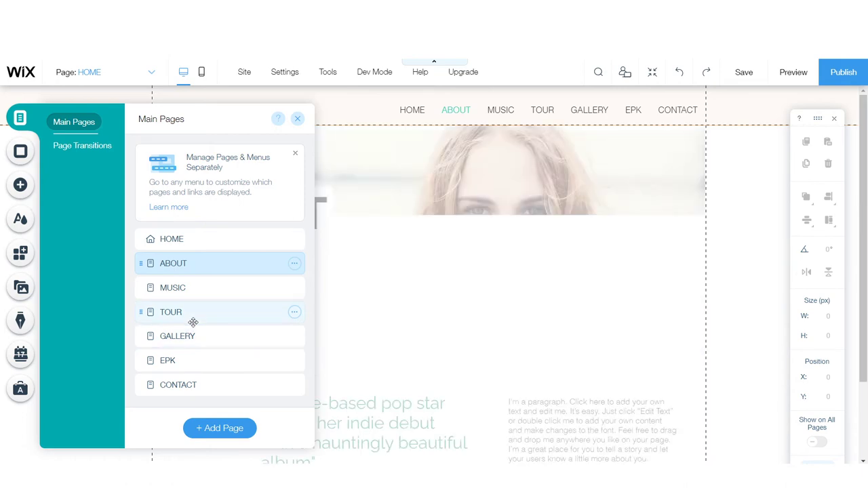
pyautogui.scroll(-3, 542, 366)
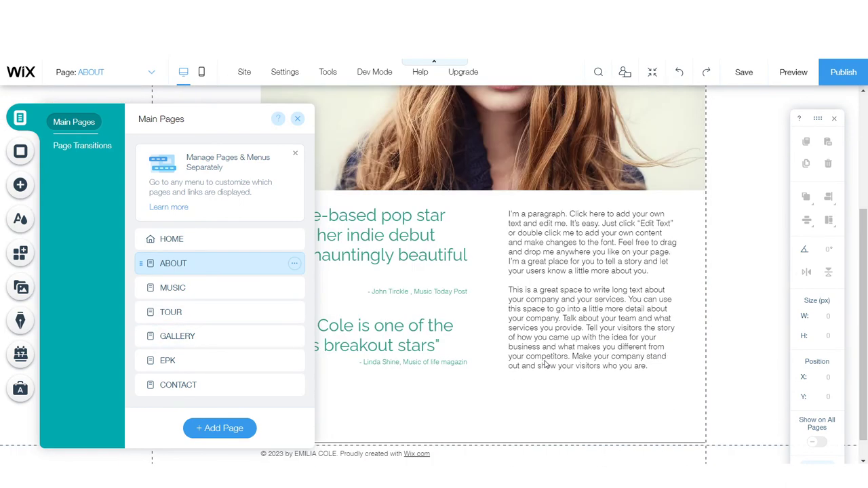
pyautogui.click(570, 256)
pyautogui.scroll(3, 444, 291)
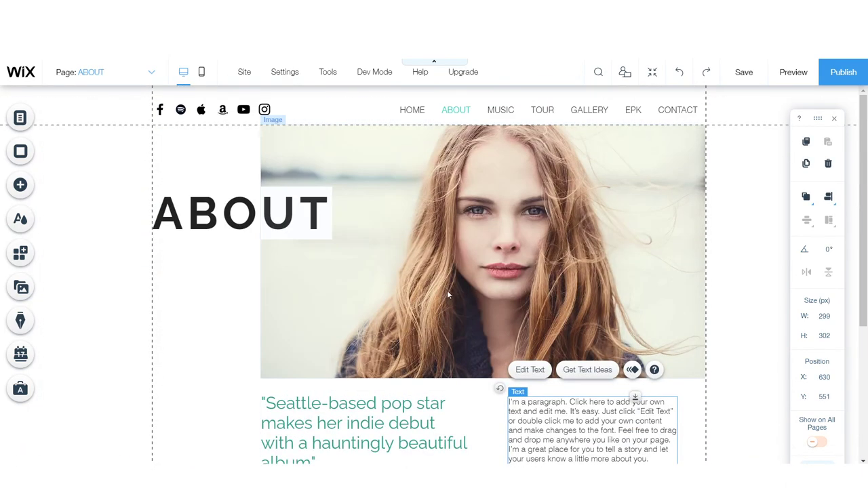
pyautogui.scroll(-3, 468, 246)
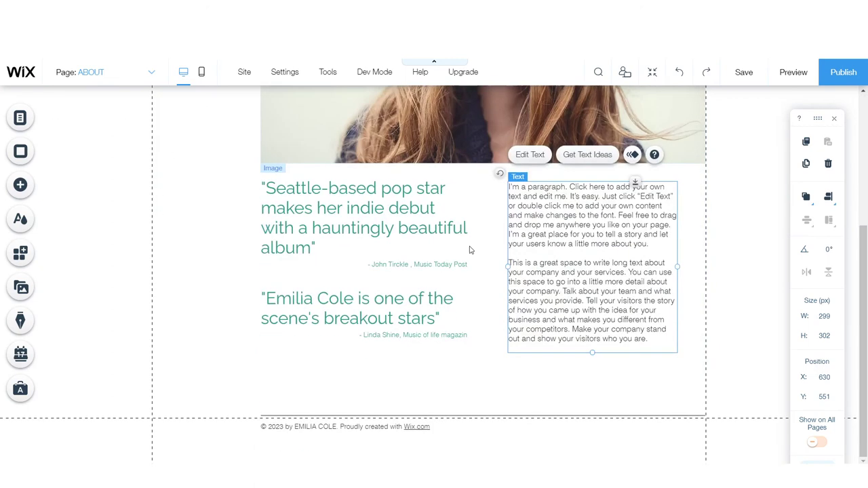
pyautogui.click(379, 222)
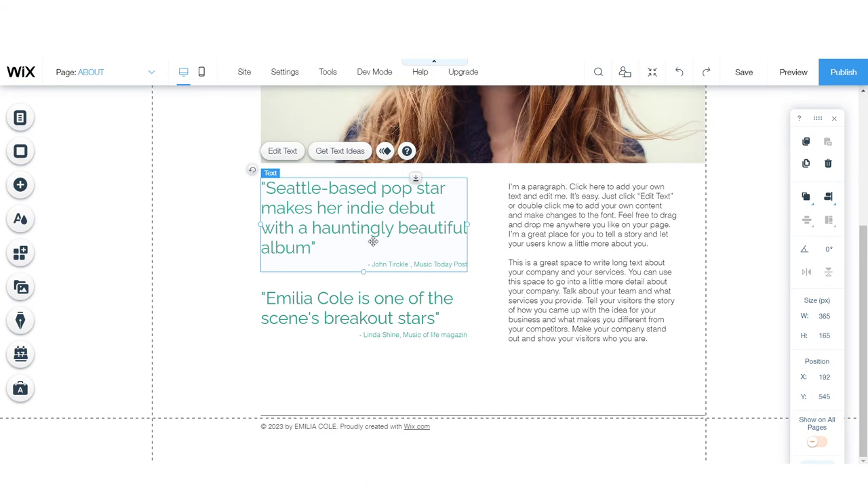
pyautogui.click(599, 255)
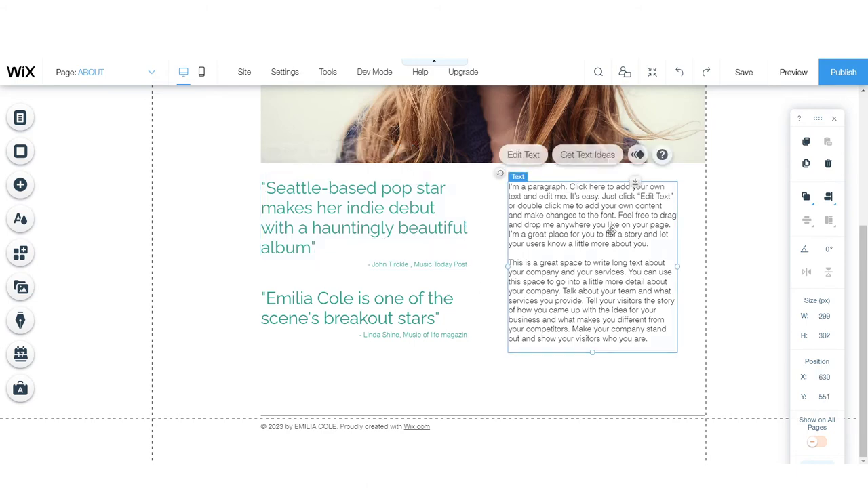
pyautogui.scroll(3, 513, 310)
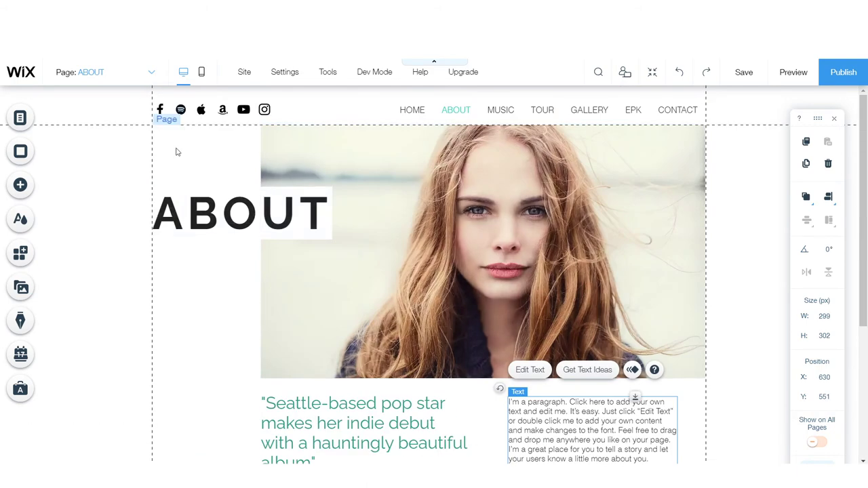
# Switch the editor to the MUSIC page and scroll down to its video.
pyautogui.click(20, 117)
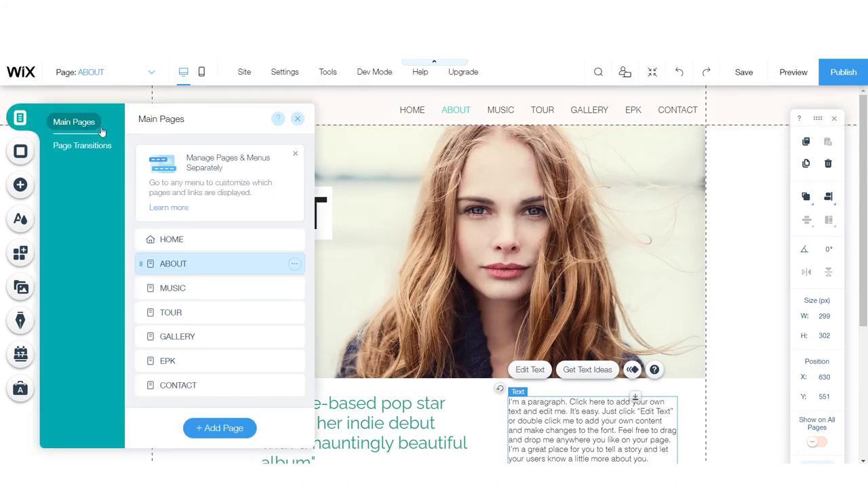
pyautogui.click(193, 288)
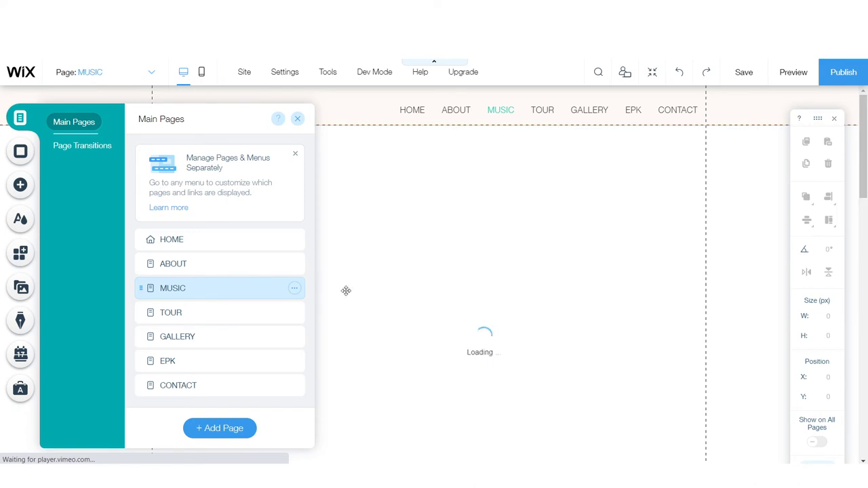
pyautogui.scroll(-5, 502, 297)
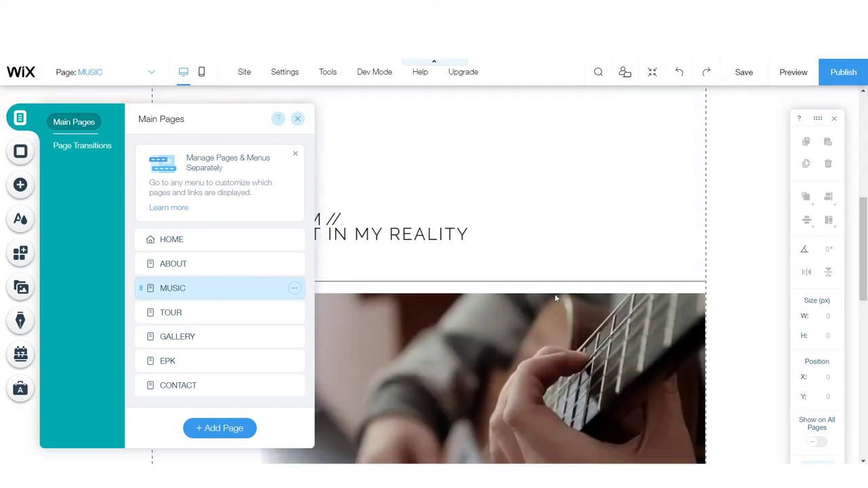
pyautogui.scroll(-5, 529, 296)
pyautogui.scroll(-3, 553, 295)
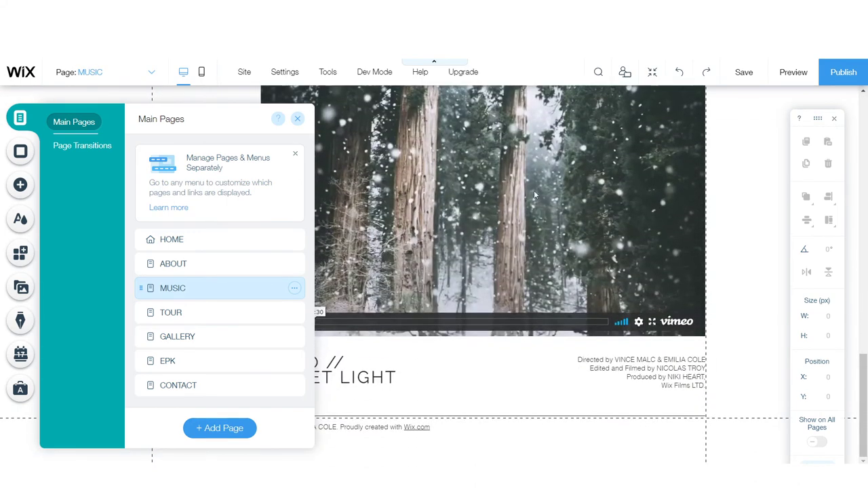
# Check the music video's playback settings without changes, then return to the page top.
pyautogui.click(481, 235)
pyautogui.scroll(3, 316, 364)
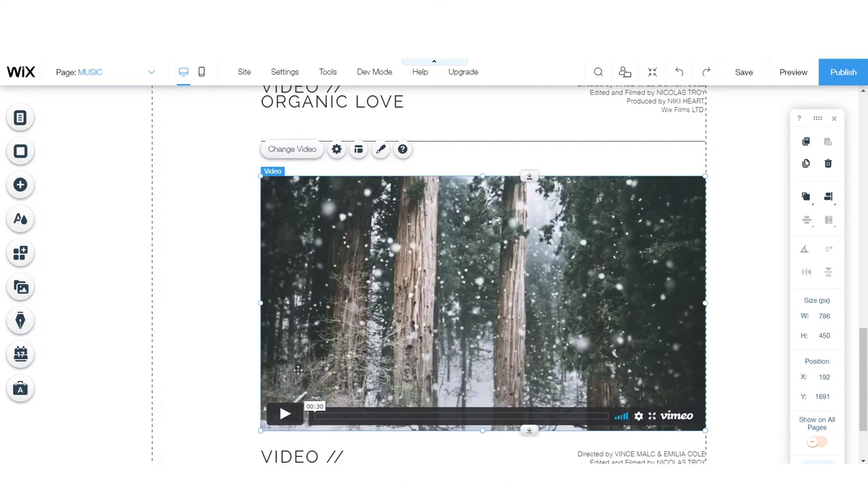
pyautogui.click(336, 149)
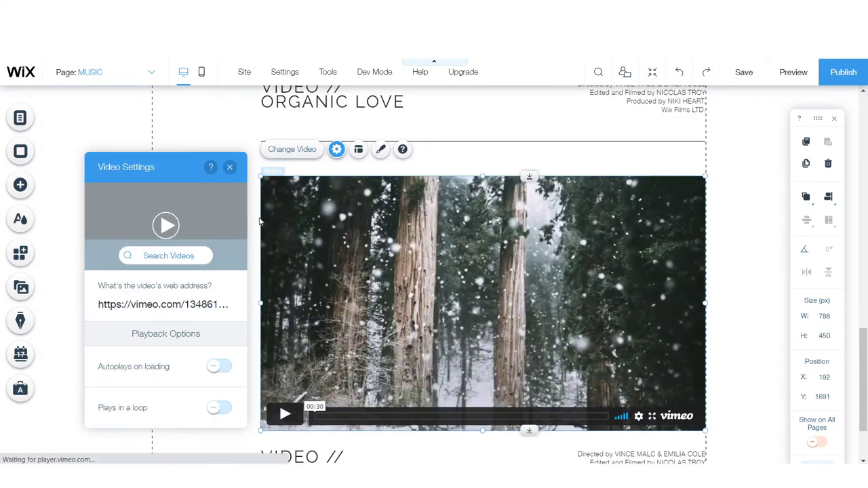
pyautogui.click(230, 167)
pyautogui.scroll(-3, 405, 235)
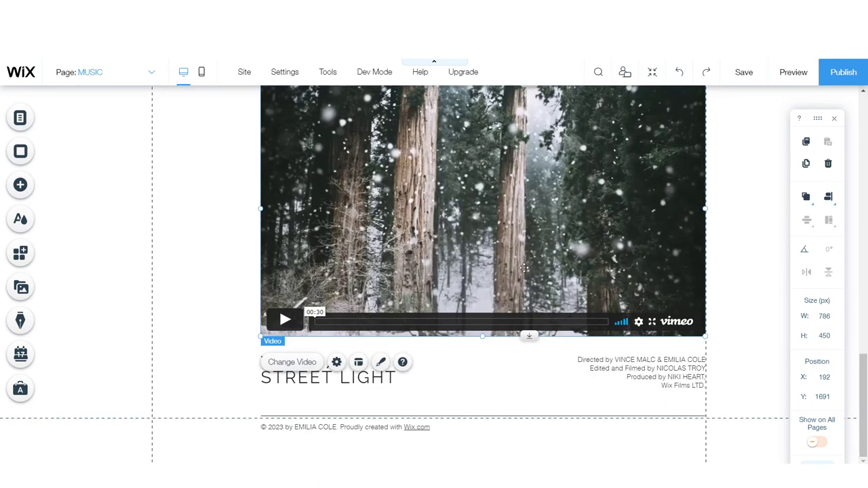
pyautogui.scroll(10, 405, 235)
pyautogui.scroll(5, 624, 217)
pyautogui.scroll(10, 652, 204)
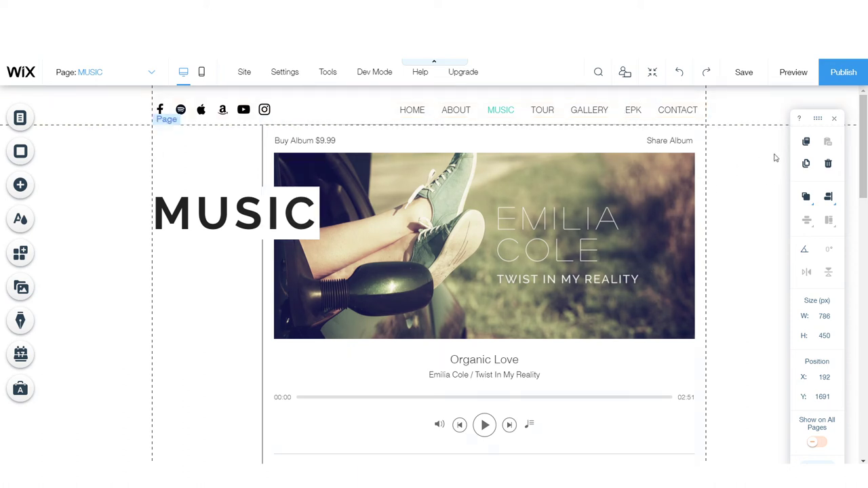
# Save the site on a free wixsite.com address, replacing mysite-14 with 'artistss'.
pyautogui.click(853, 83)
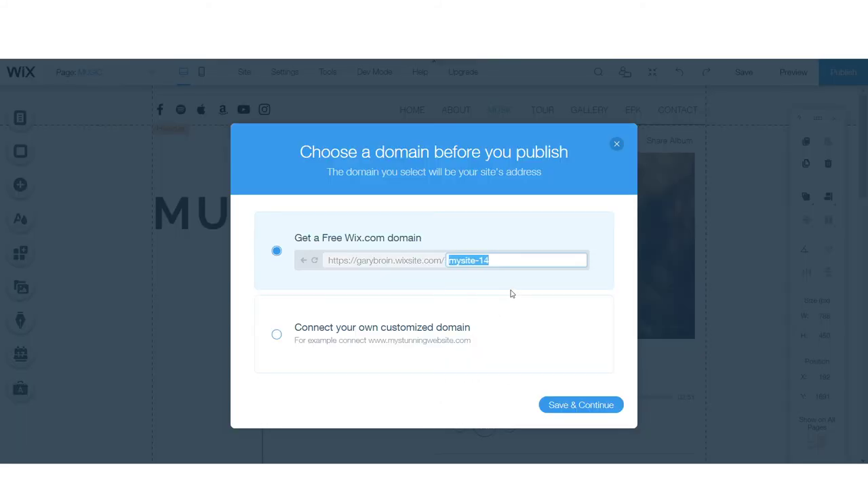
pyautogui.press('BackSpace')
pyautogui.write('artist')
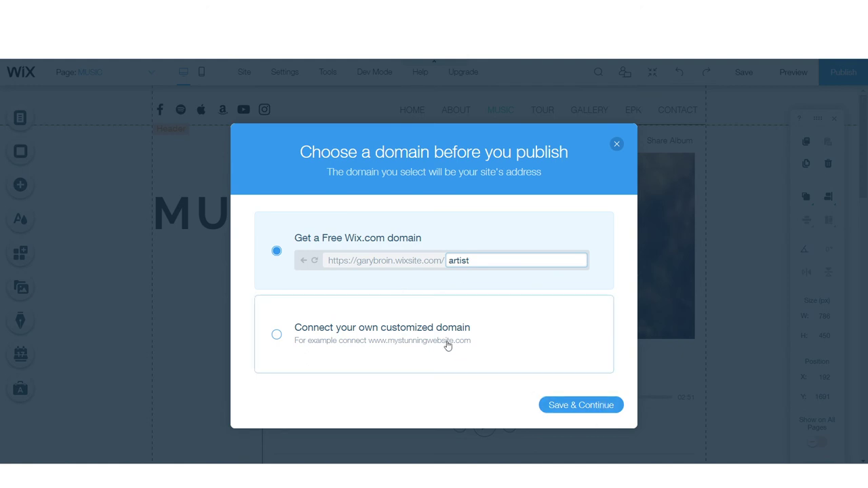
pyautogui.click(504, 342)
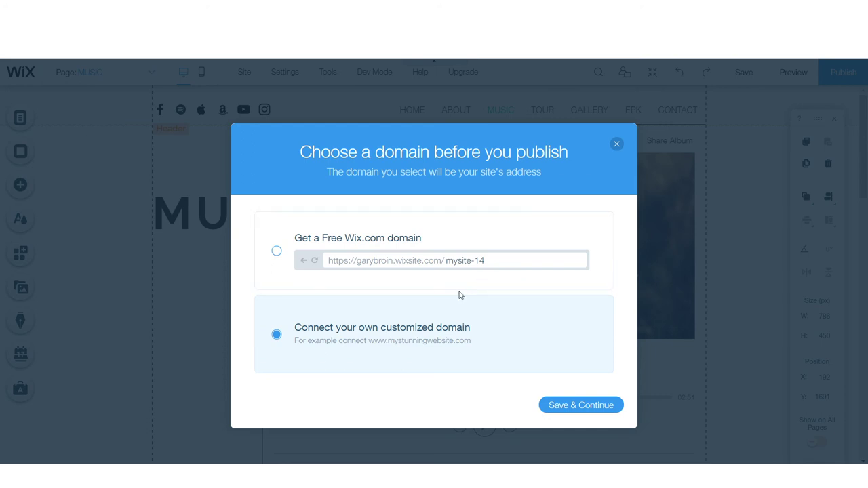
pyautogui.click(485, 263)
pyautogui.press('BackSpace')
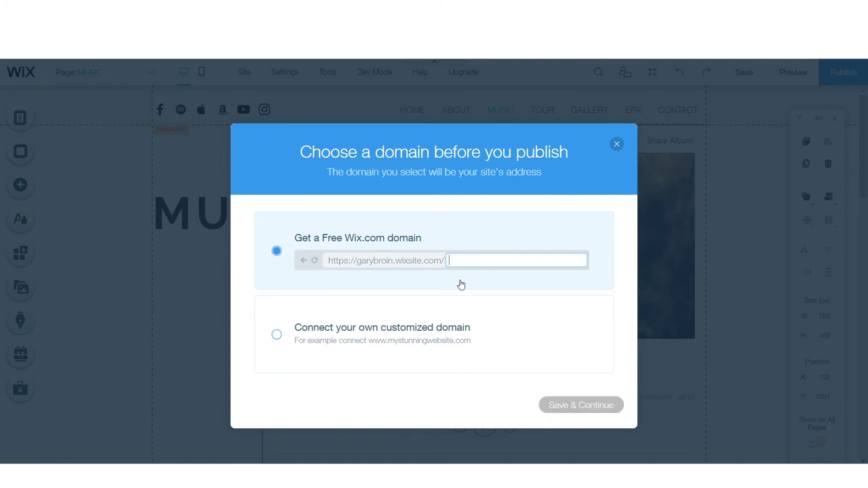
pyautogui.write('artist')
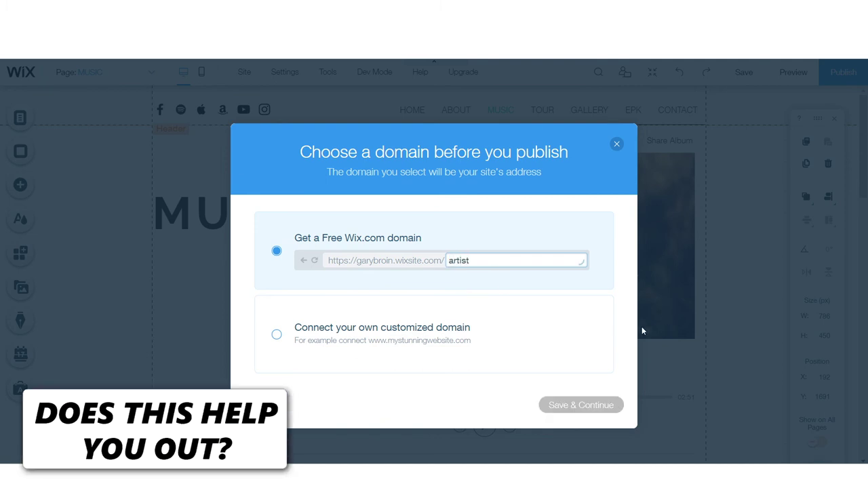
pyautogui.write('ss')
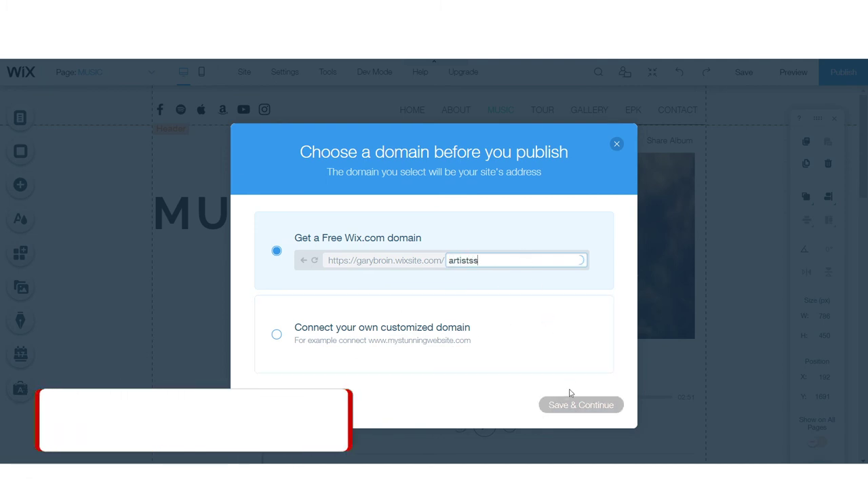
pyautogui.click(579, 406)
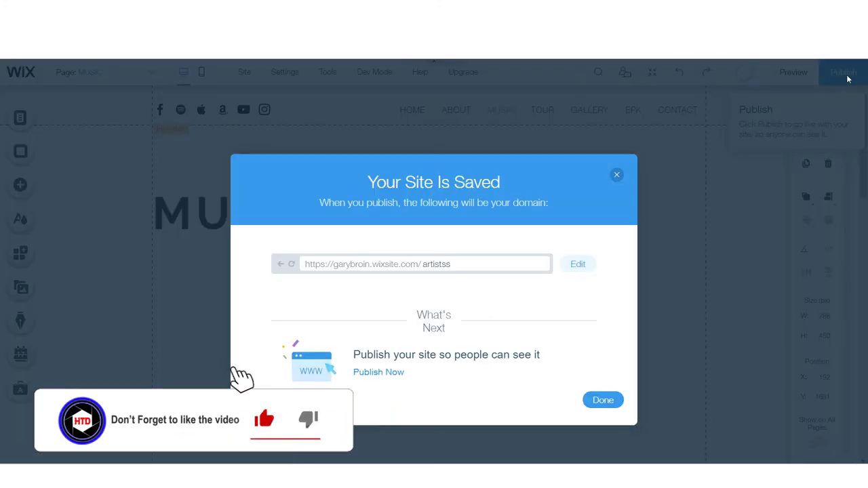
# Dismiss the saved confirmation and browse the live site's ABOUT, MUSIC, TOUR and CONTACT pages.
pyautogui.click(603, 400)
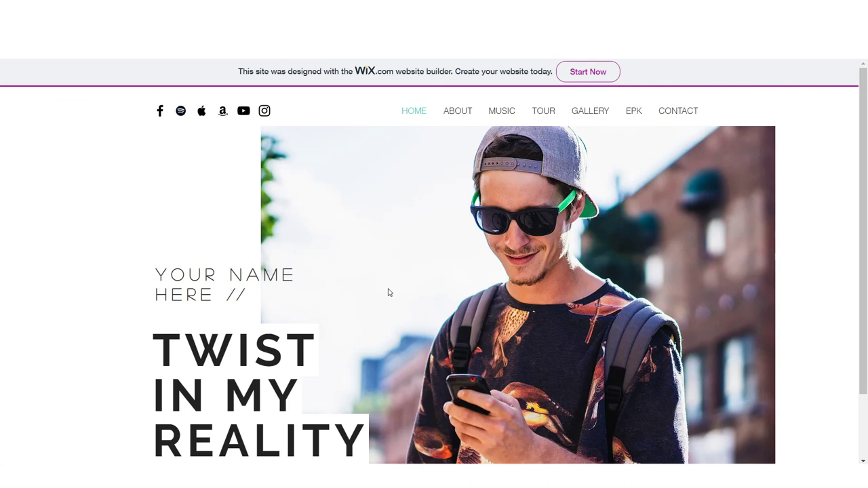
pyautogui.scroll(-2, 479, 248)
pyautogui.scroll(2, 566, 295)
pyautogui.click(455, 110)
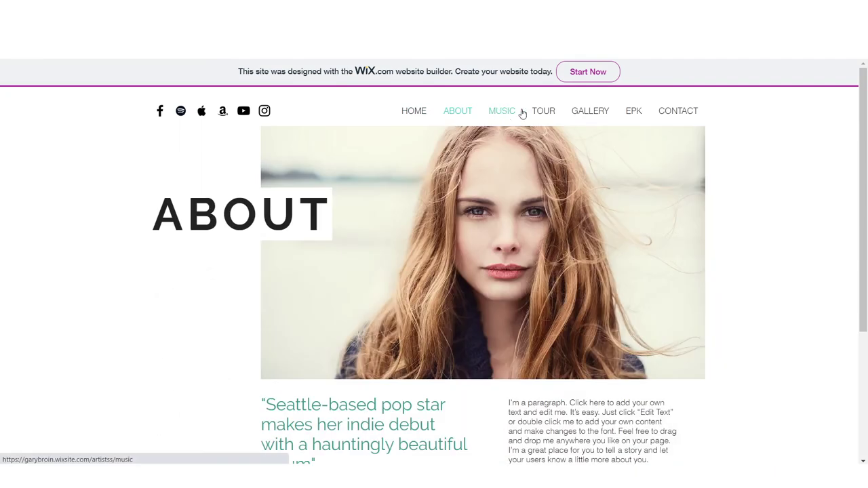
pyautogui.click(517, 112)
pyautogui.click(543, 112)
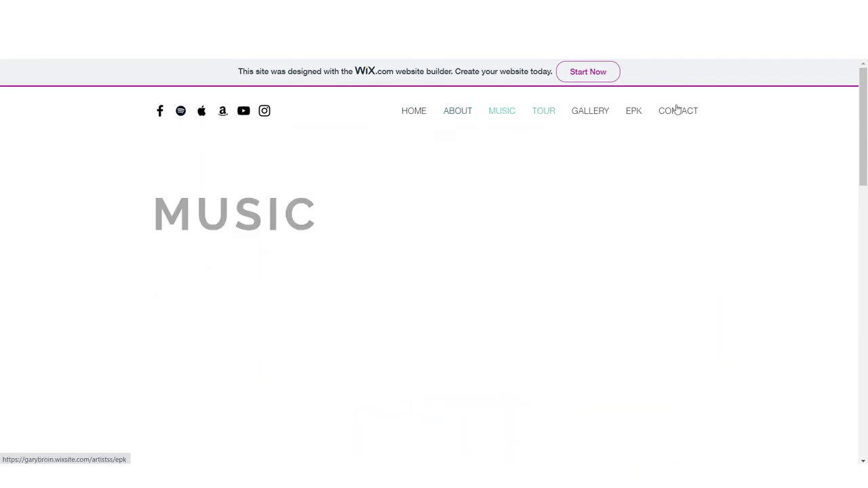
pyautogui.click(689, 112)
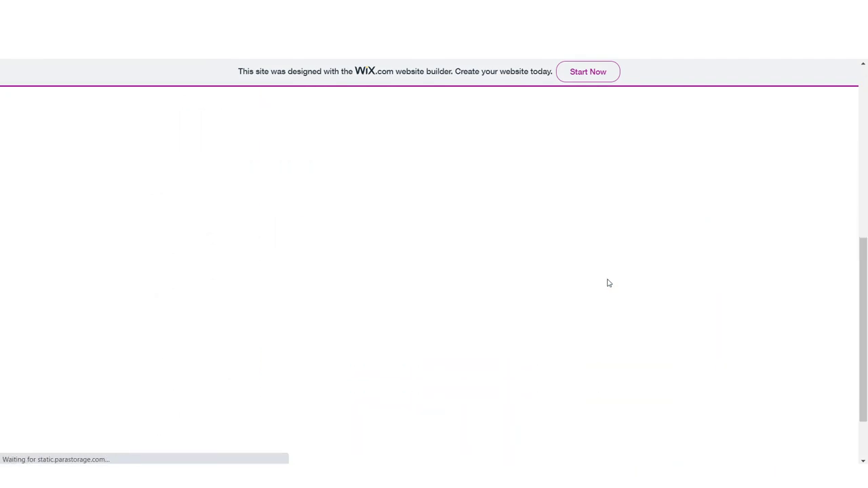
pyautogui.scroll(-2, 614, 274)
pyautogui.scroll(2, 596, 264)
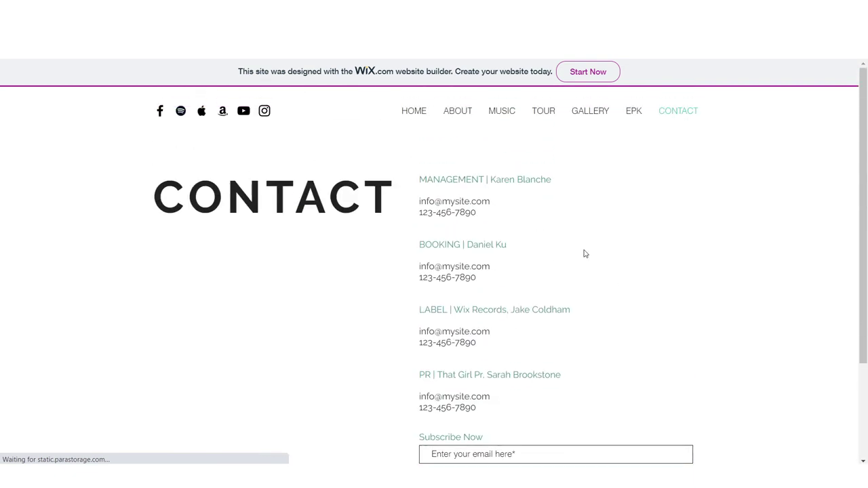
# Leave the template preview, close the Congratulations and mobile-check dialogs, and select the Horizontal Menu.
pyautogui.click(406, 112)
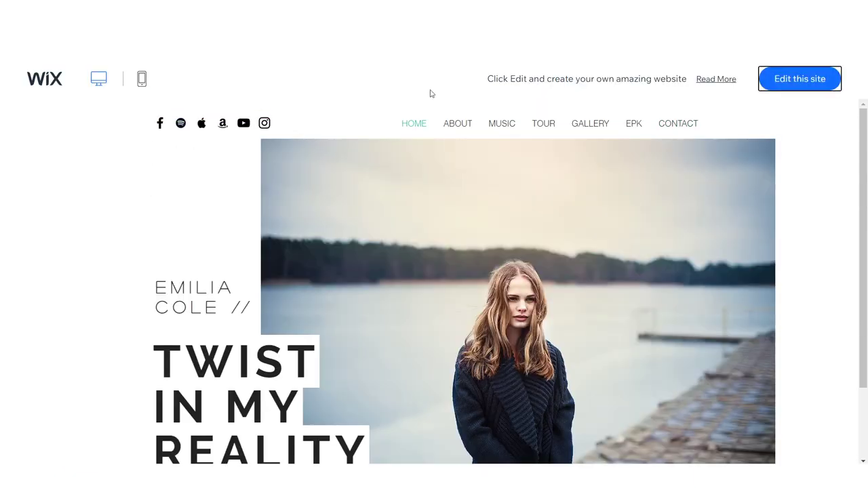
pyautogui.hotkey('alt', 'Left')
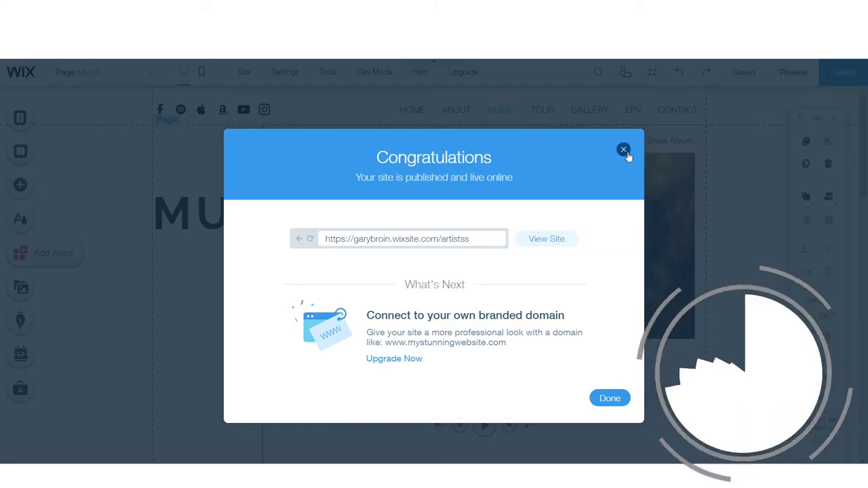
pyautogui.click(624, 150)
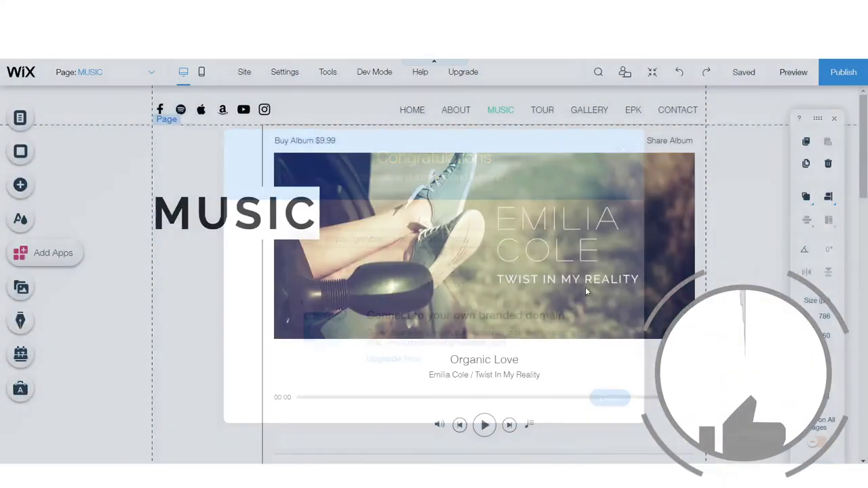
pyautogui.click(559, 185)
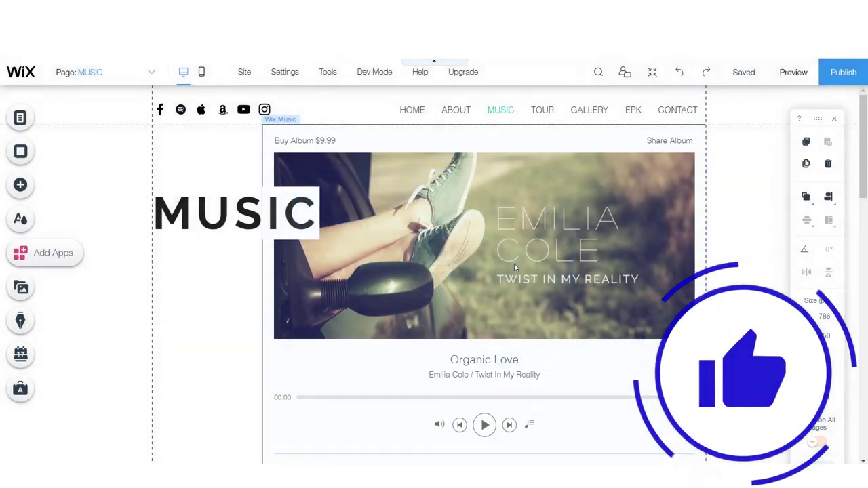
pyautogui.click(407, 110)
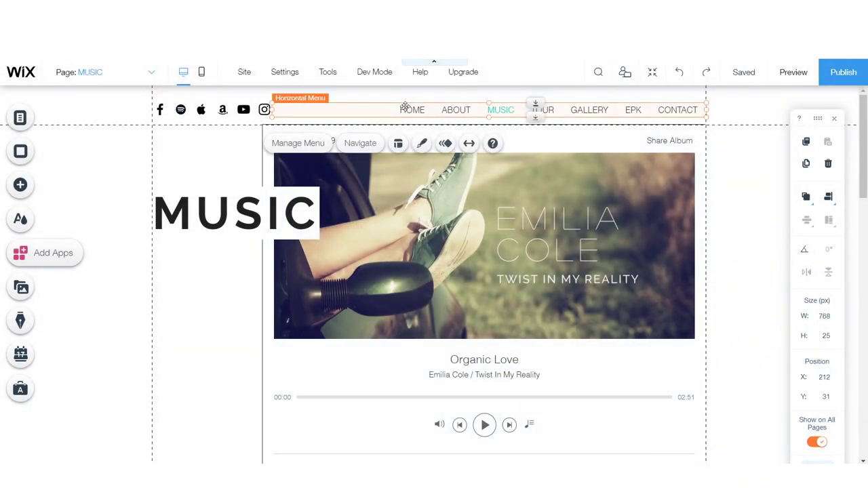